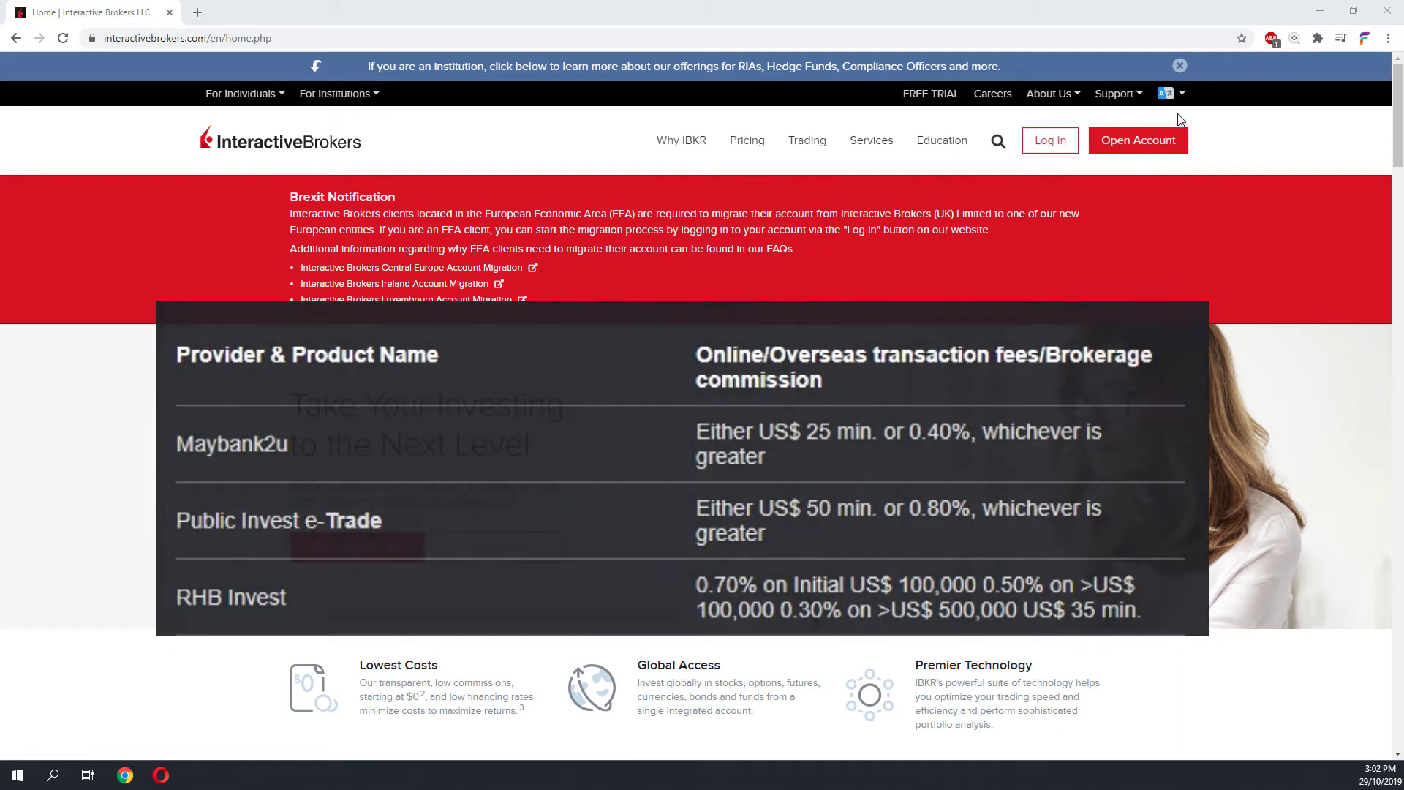
- Go to the 'Why IBKR' page from the IBKR home page's top navigation
left_click(702, 145)
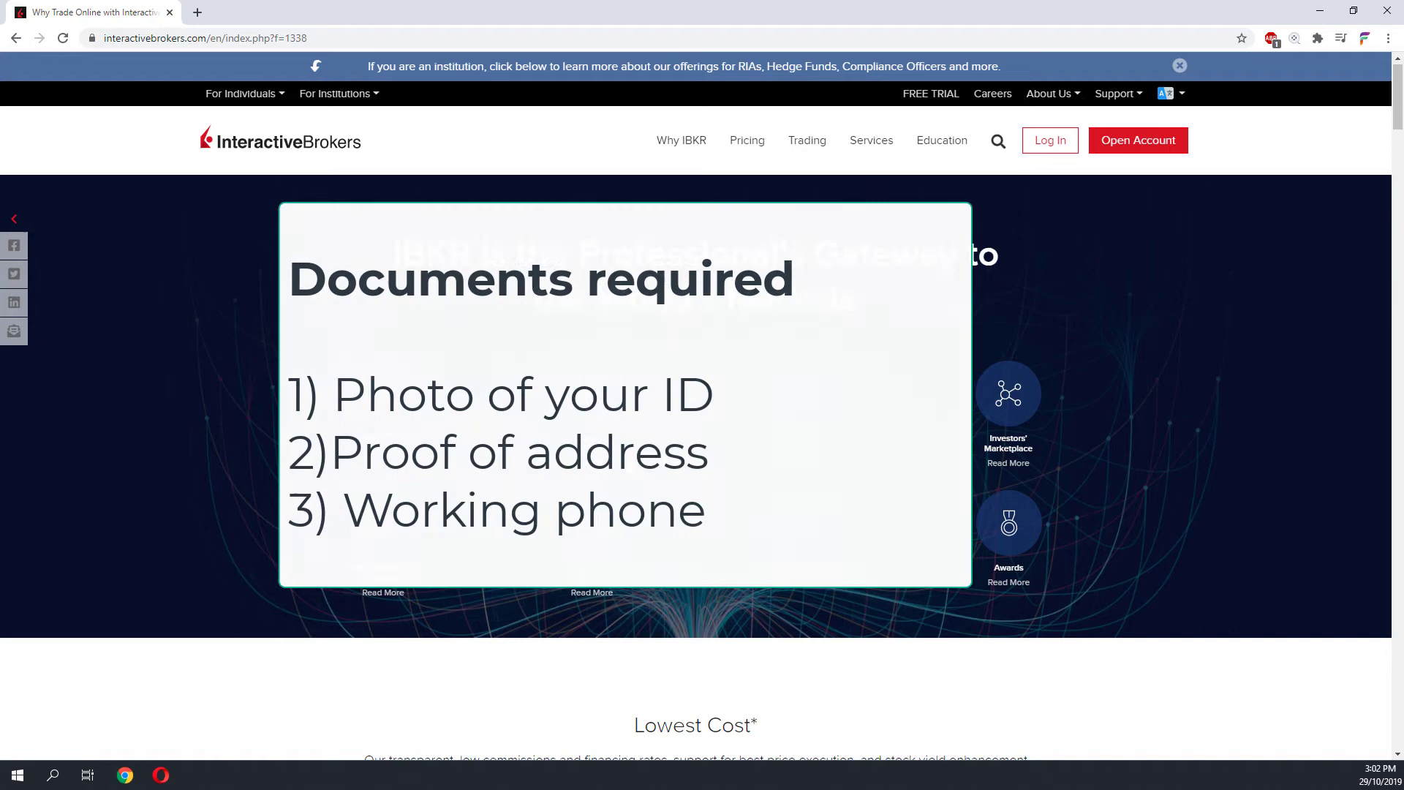
scroll(630, 463, "down", 3)
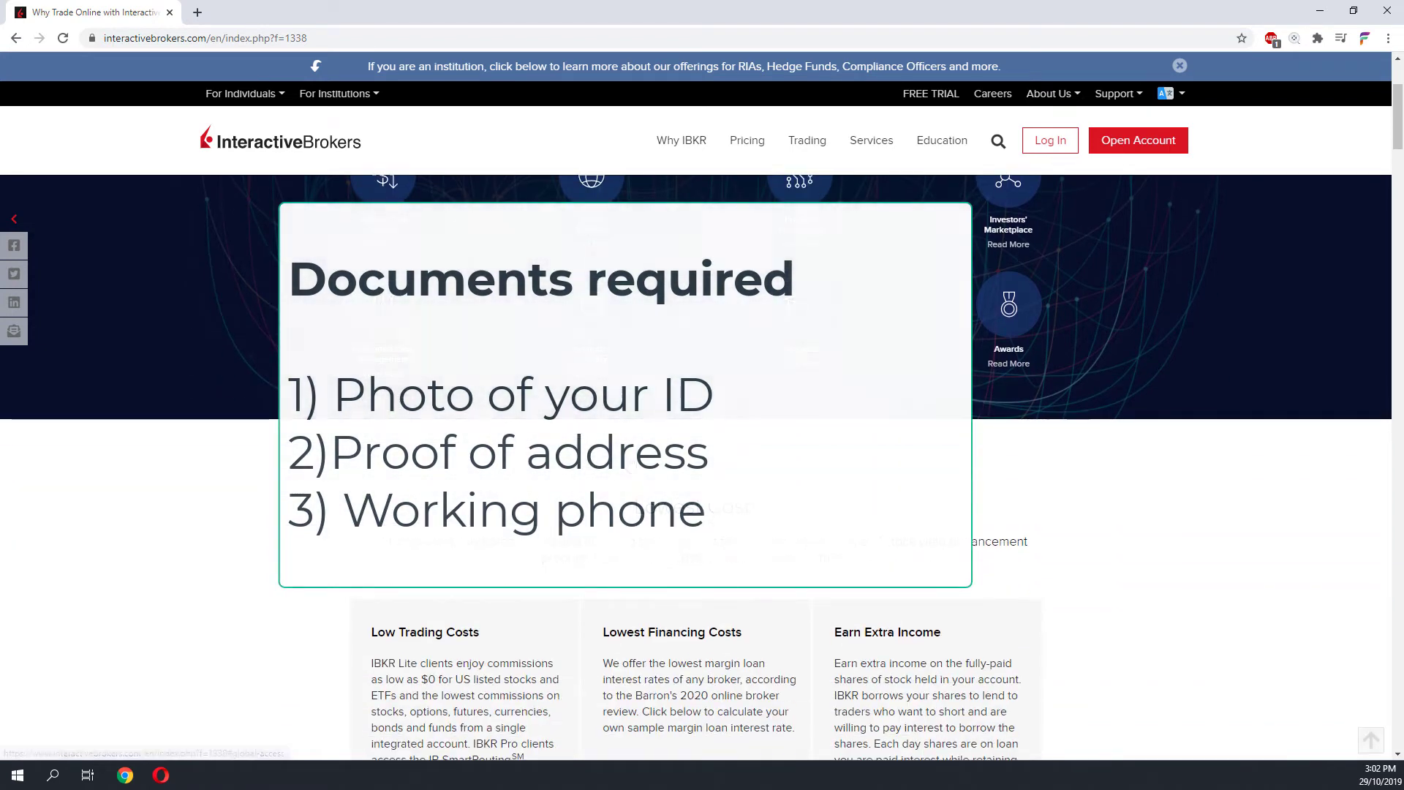
scroll(697, 468, "down", 2)
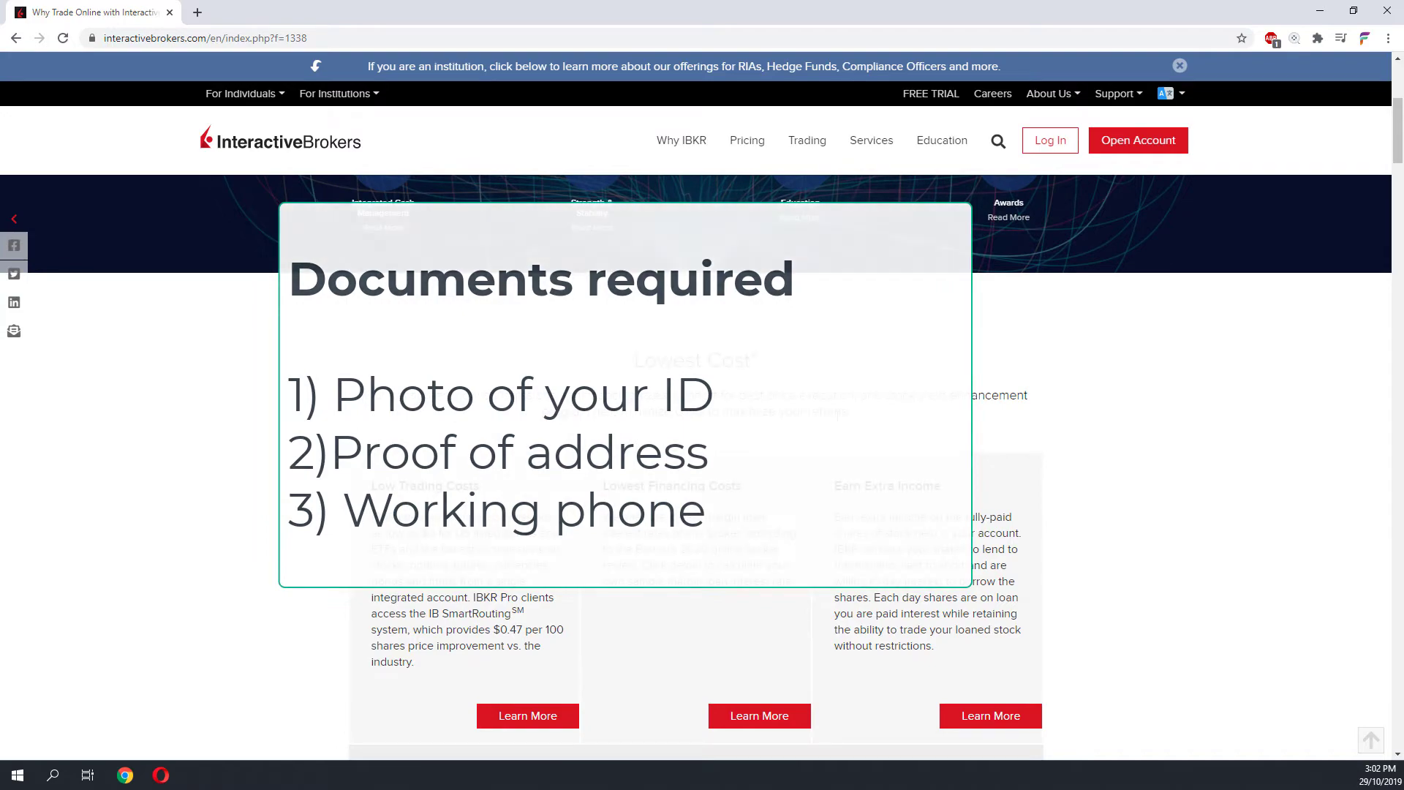
scroll(838, 424, "up", 5)
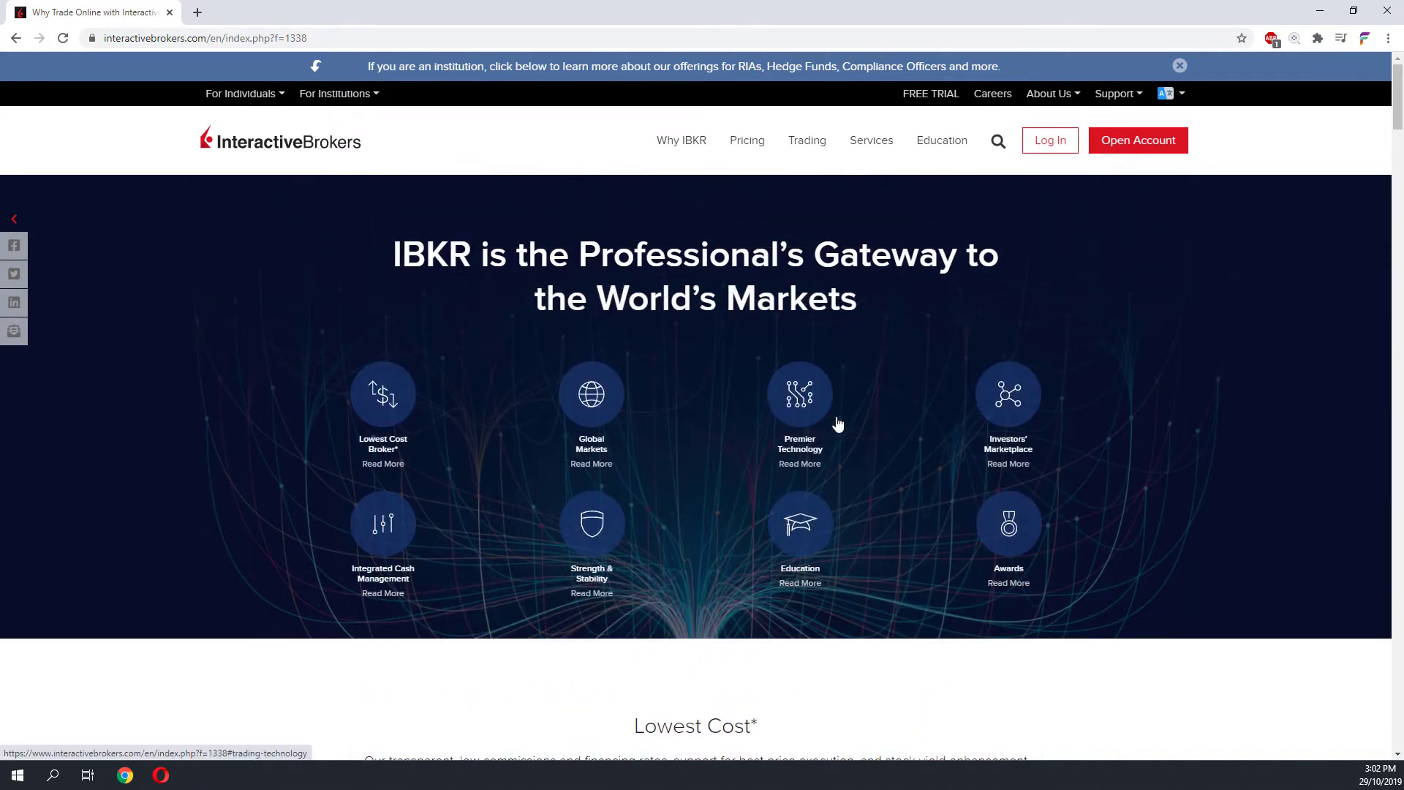
scroll(838, 425, "down", 7)
scroll(837, 417, "down", 6)
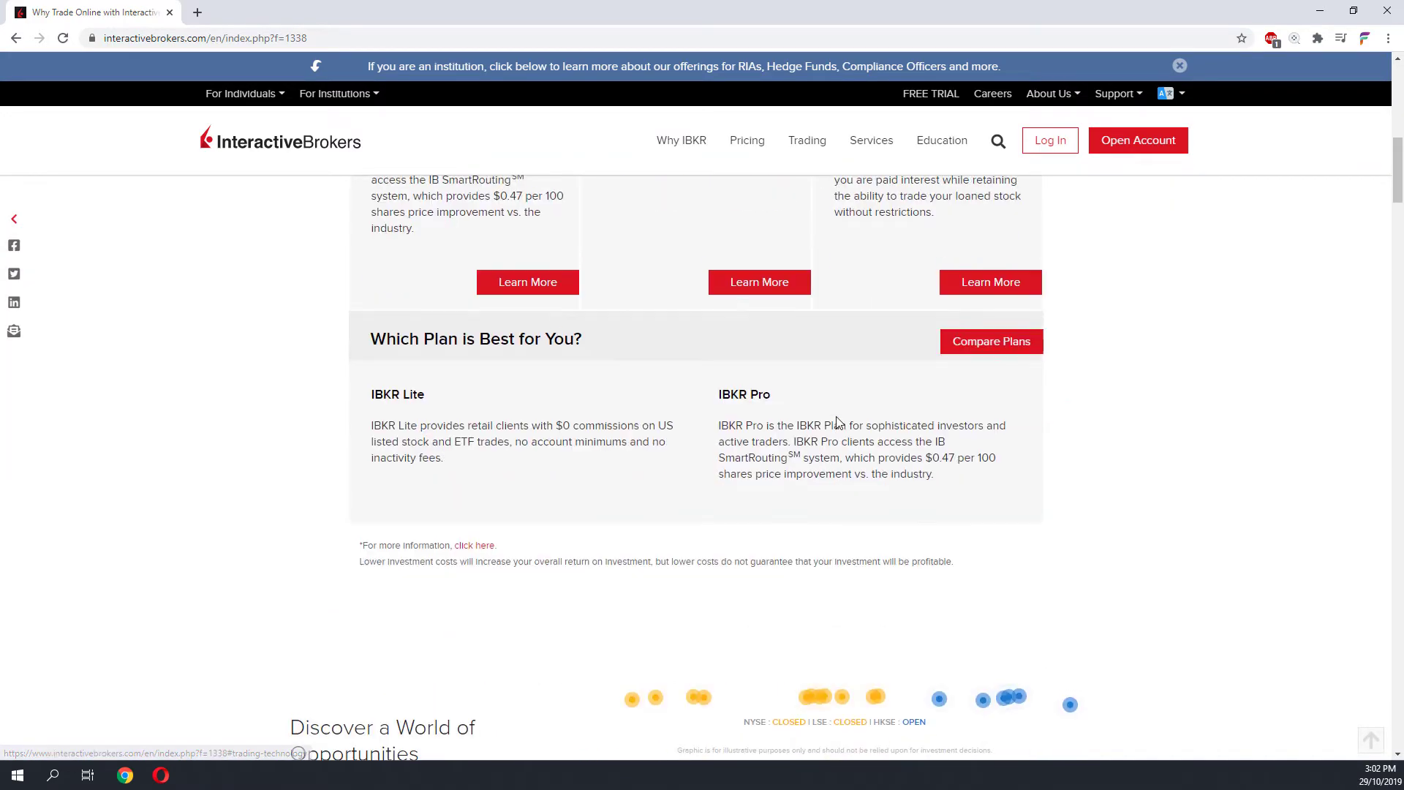
scroll(836, 419, "up", 12)
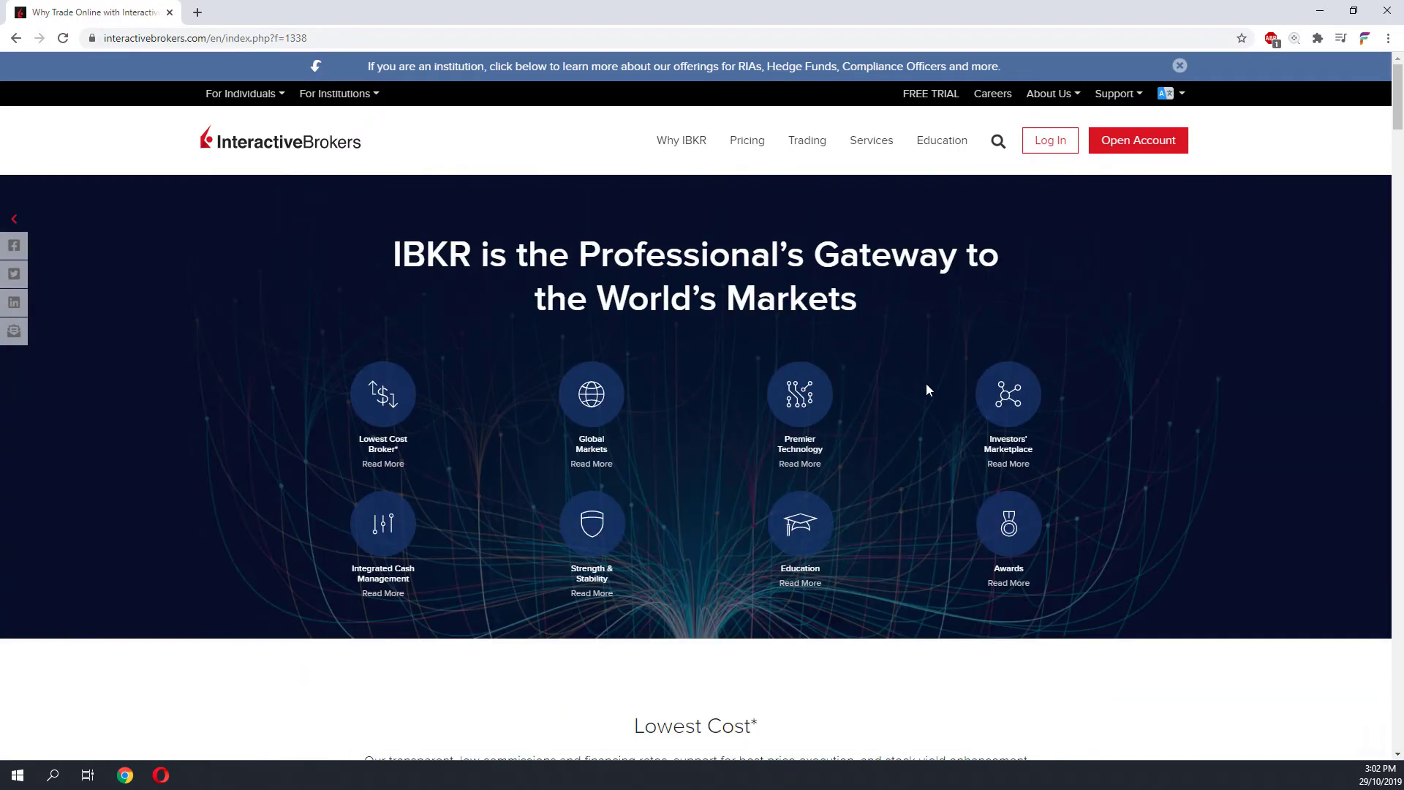
- Begin an individual account application by entering an e-mail address, username and password
left_click(1130, 141)
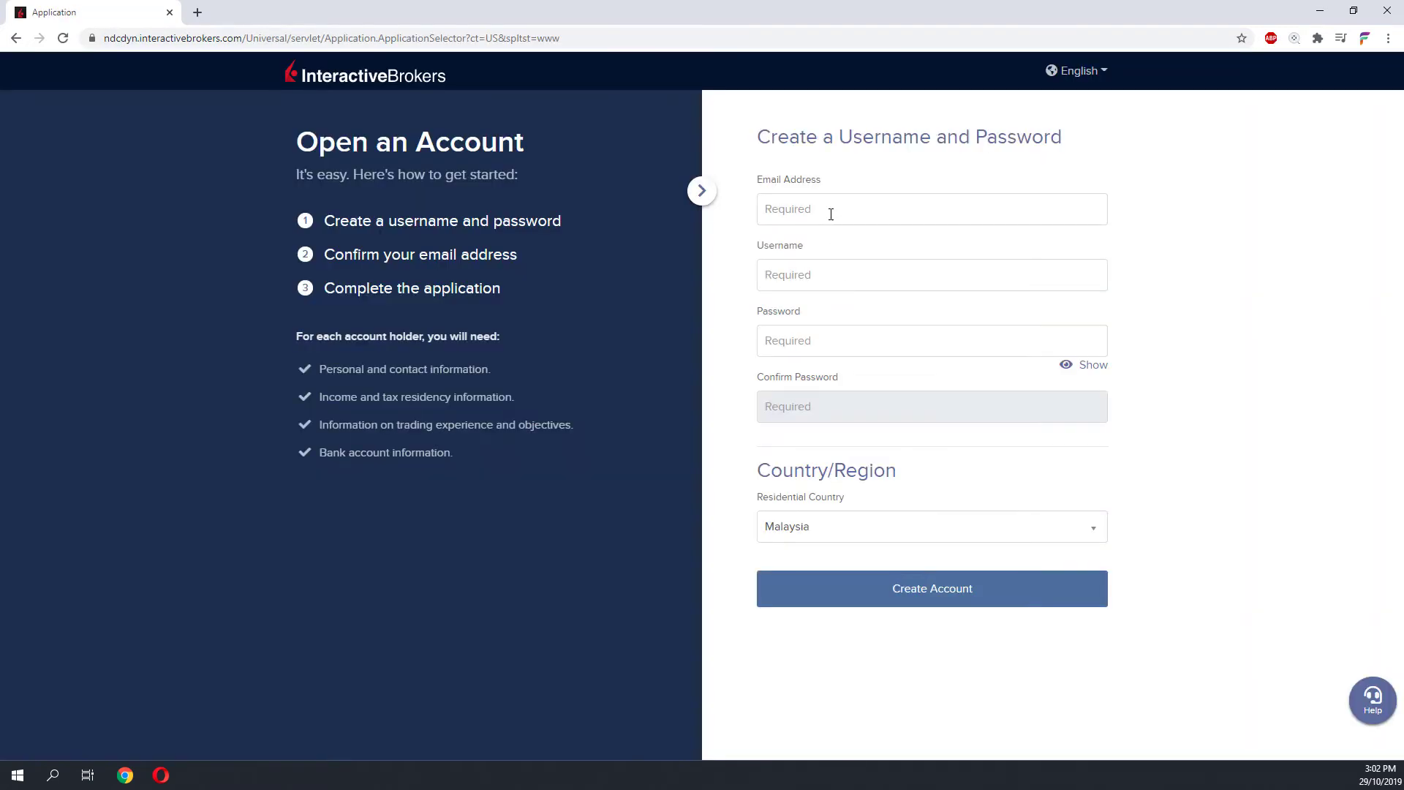
left_click(831, 215)
left_click(824, 272)
left_click(821, 389)
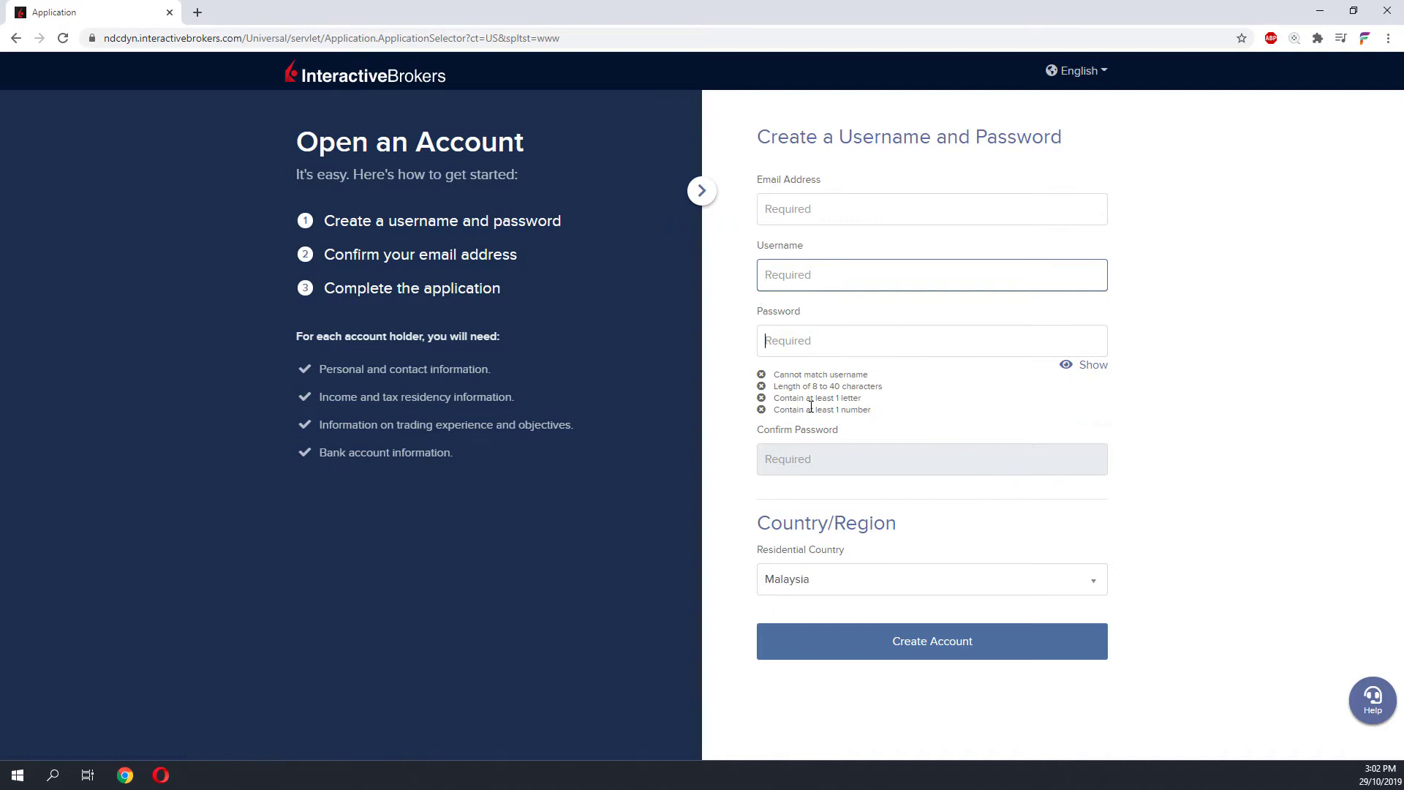
left_click(1159, 532)
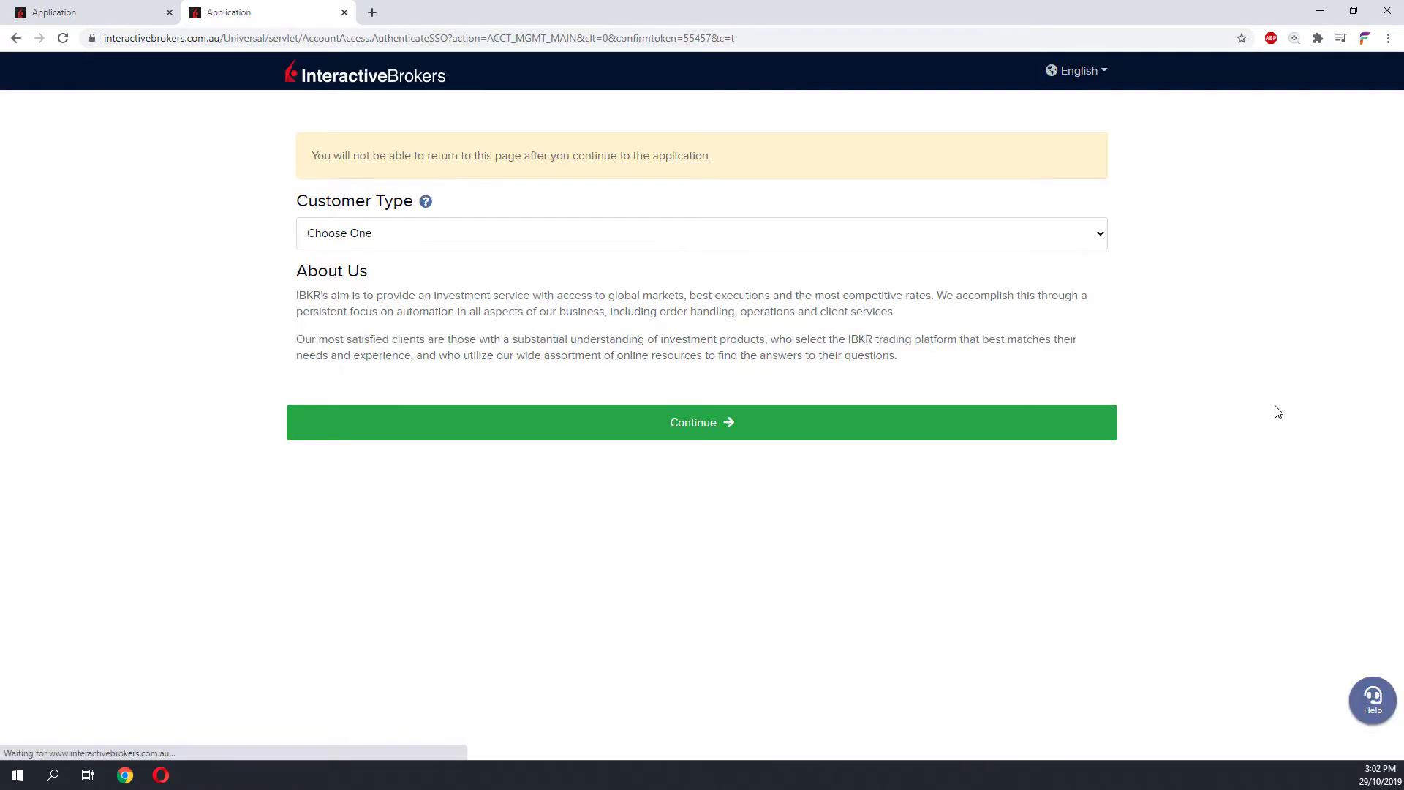
- Choose Individual as the customer type and continue the application
left_click(481, 243)
left_click(480, 272)
left_click(639, 421)
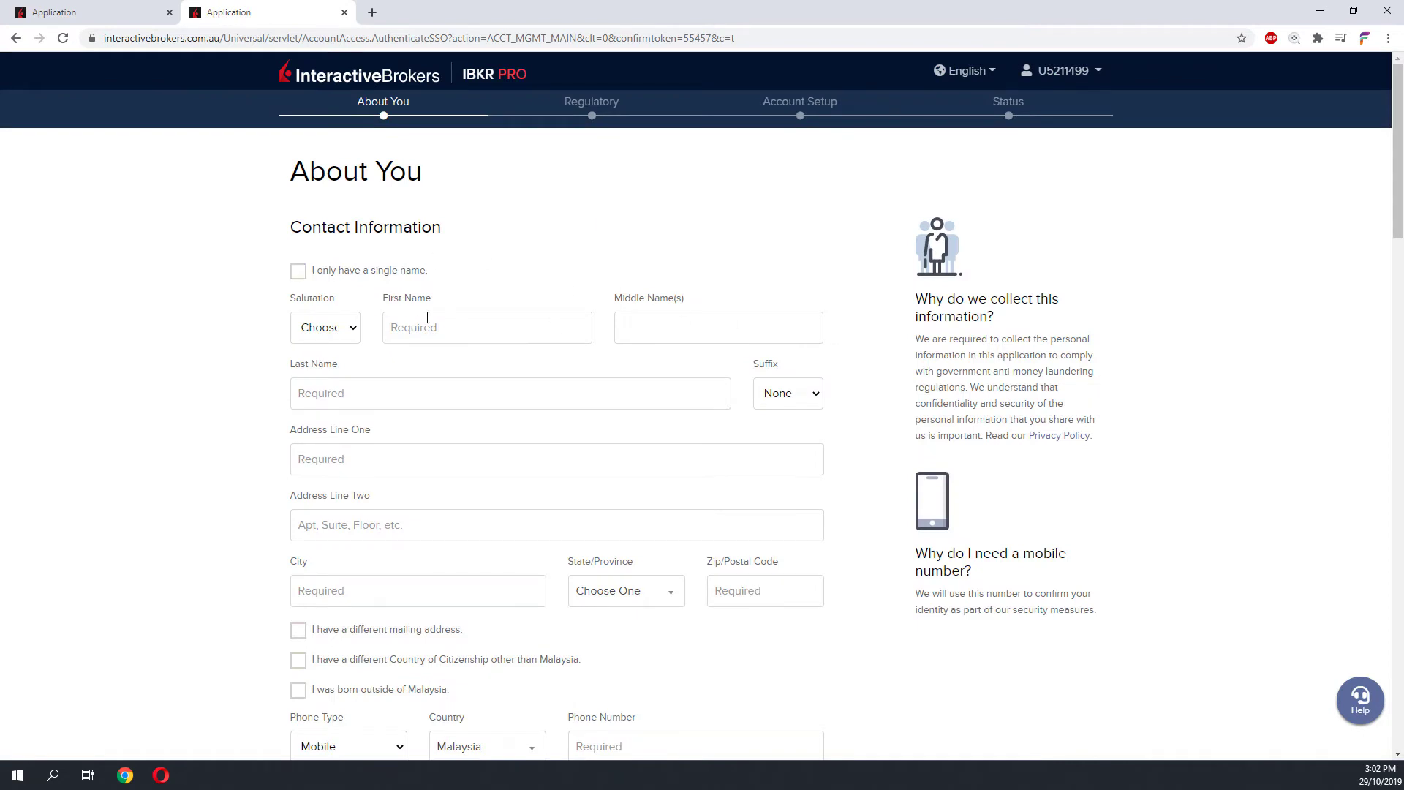
- Fill the About You form with a single name, correct the tax ID, and choose NRIC
left_click(298, 271)
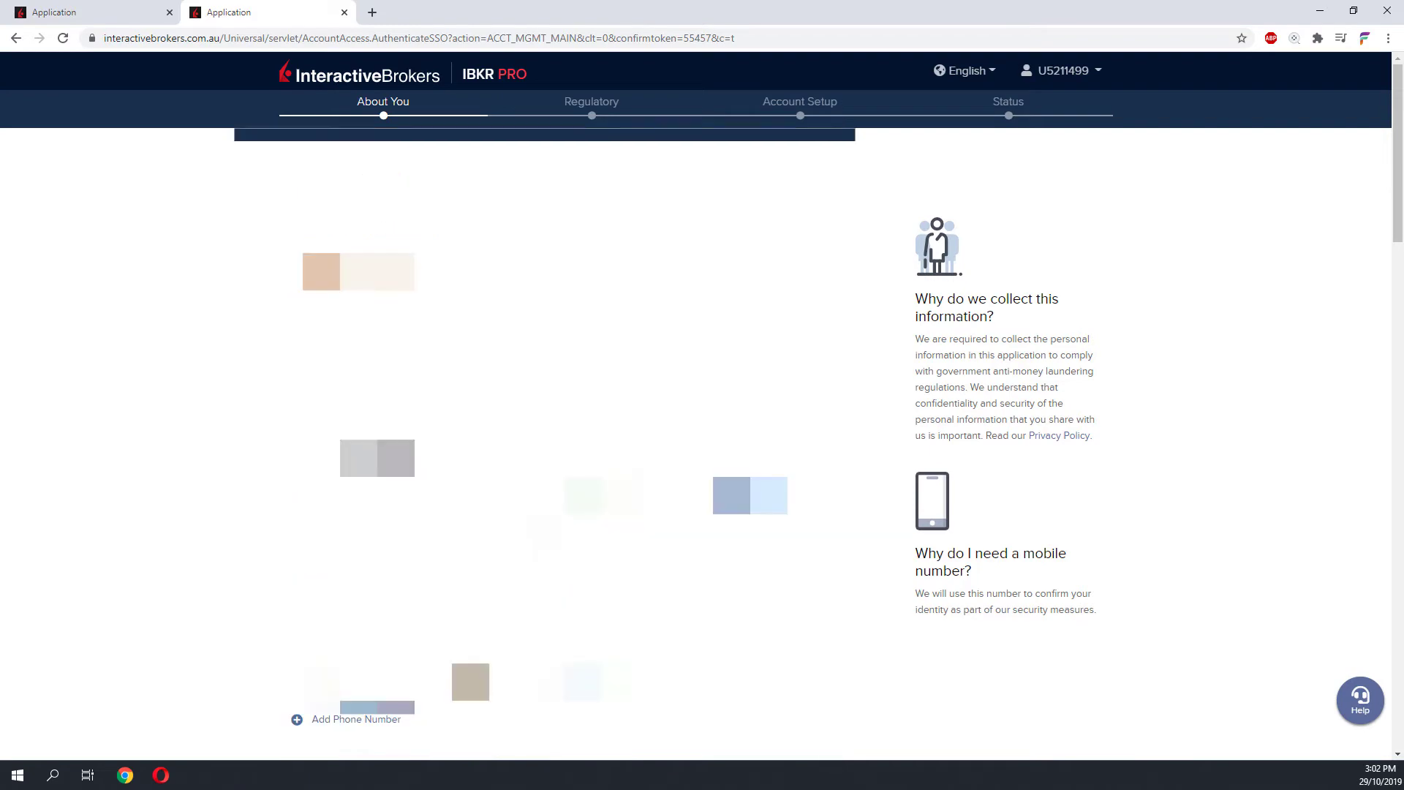
scroll(556, 438, "down", 6)
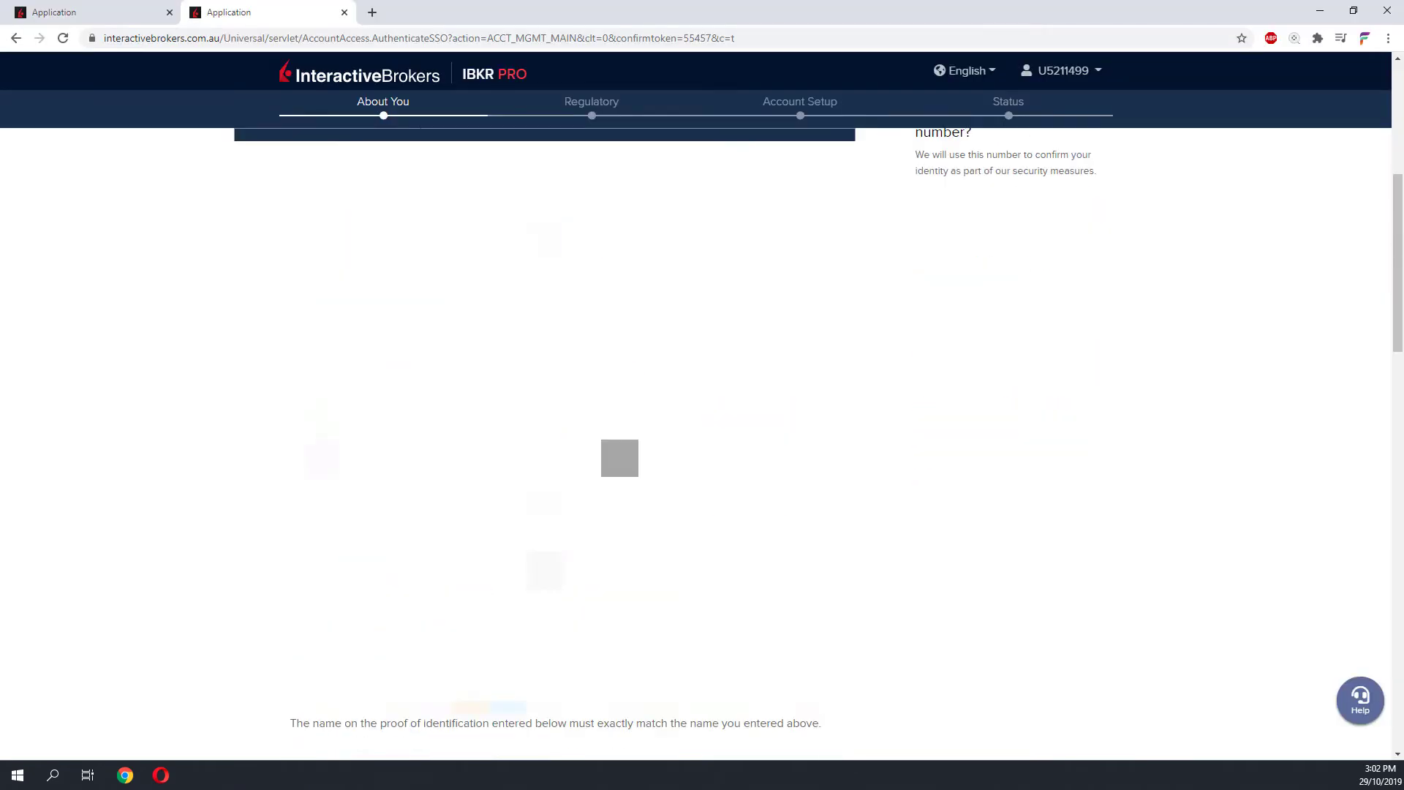
scroll(1035, 502, "down", 4)
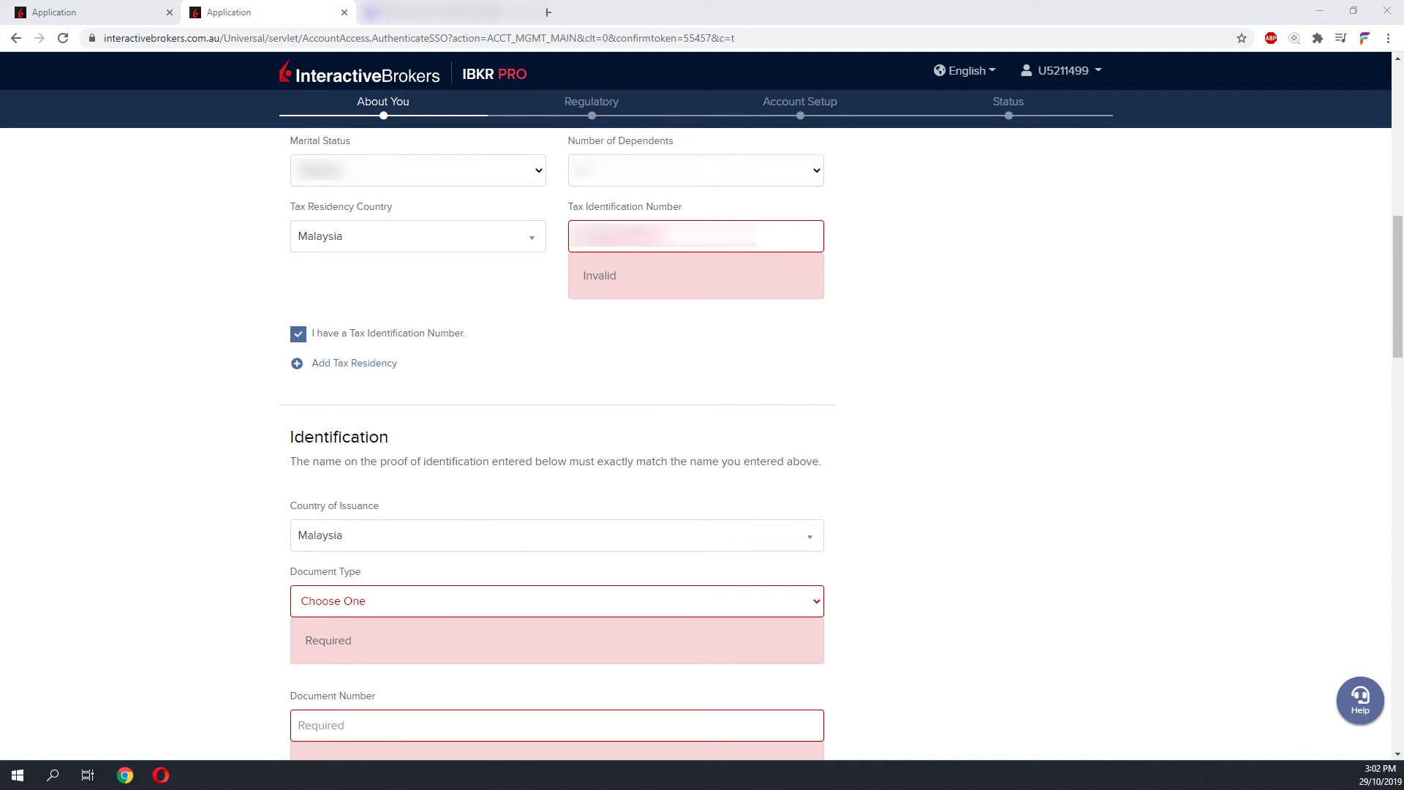
left_click_drag(594, 238, 575, 243)
scroll(351, 469, "down", 2)
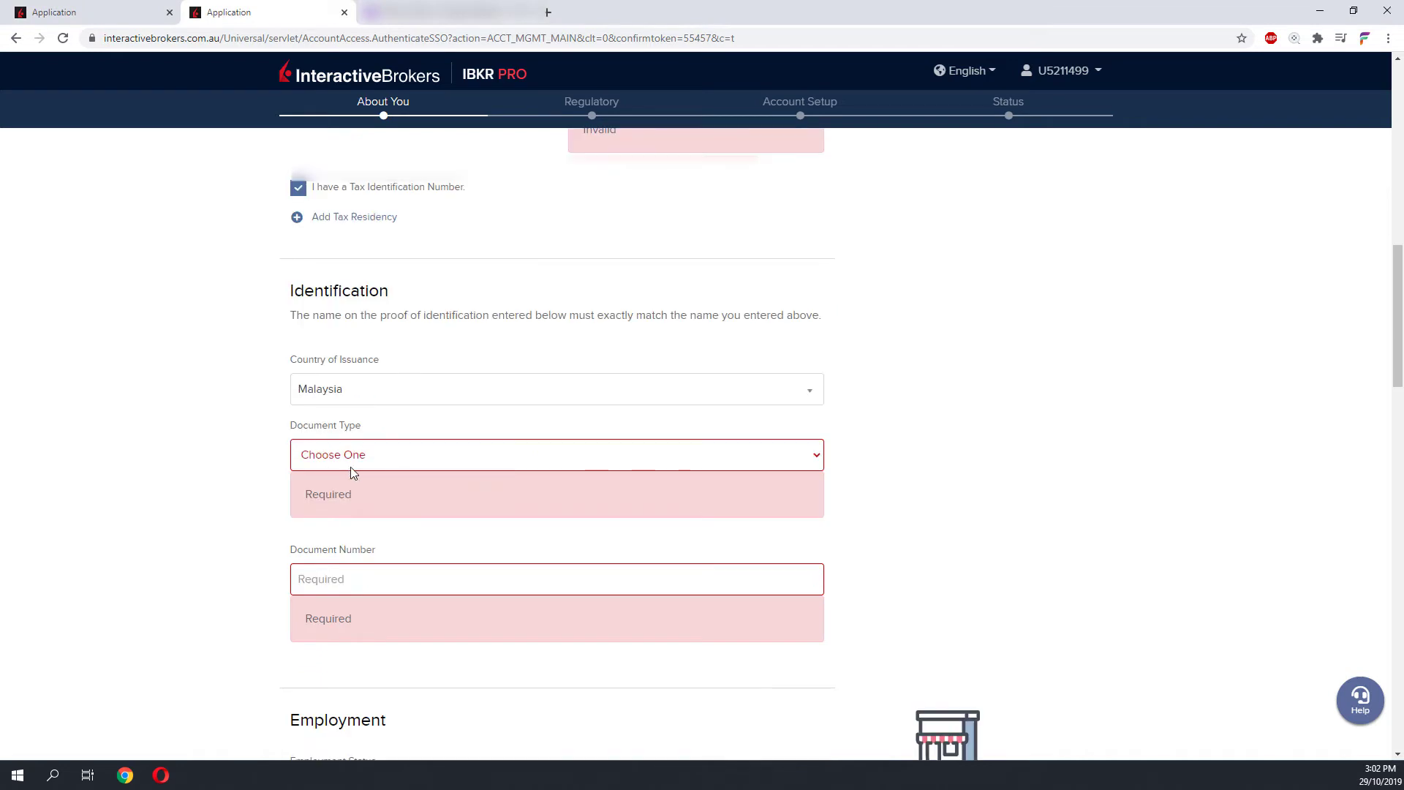
left_click(351, 459)
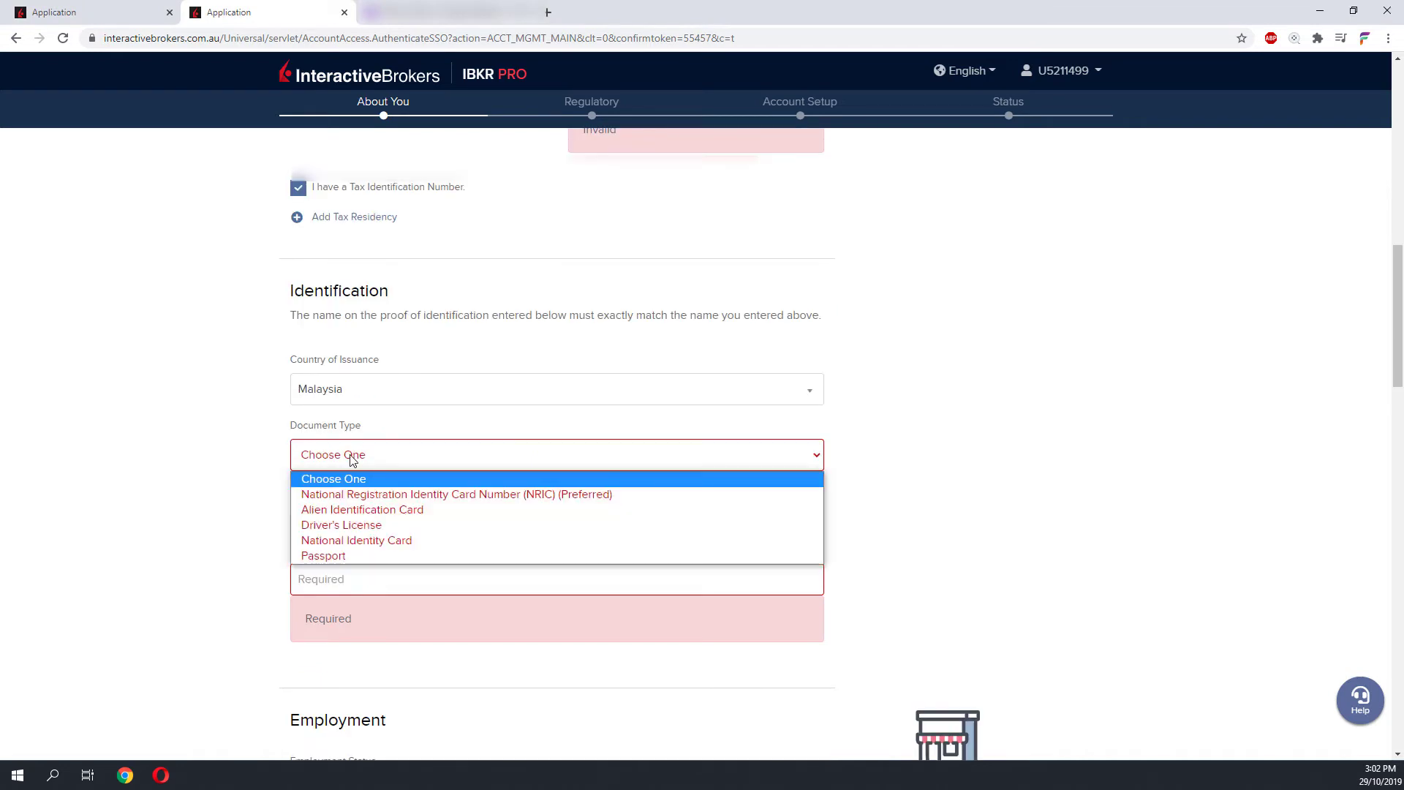
left_click(407, 498)
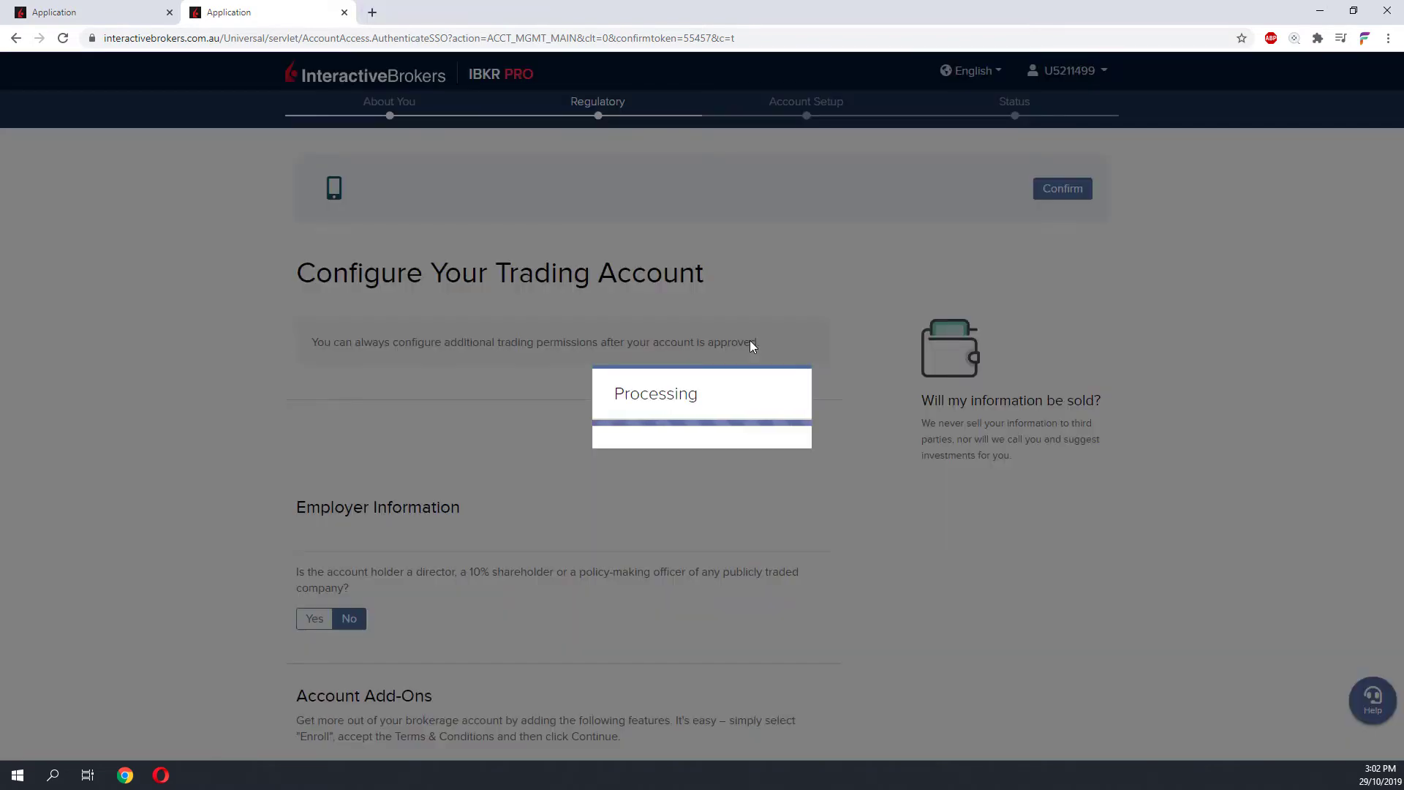
- Set annual net income to under 40,000 and liquid net worth to 50,000 - 74,999
scroll(754, 345, "down", 4)
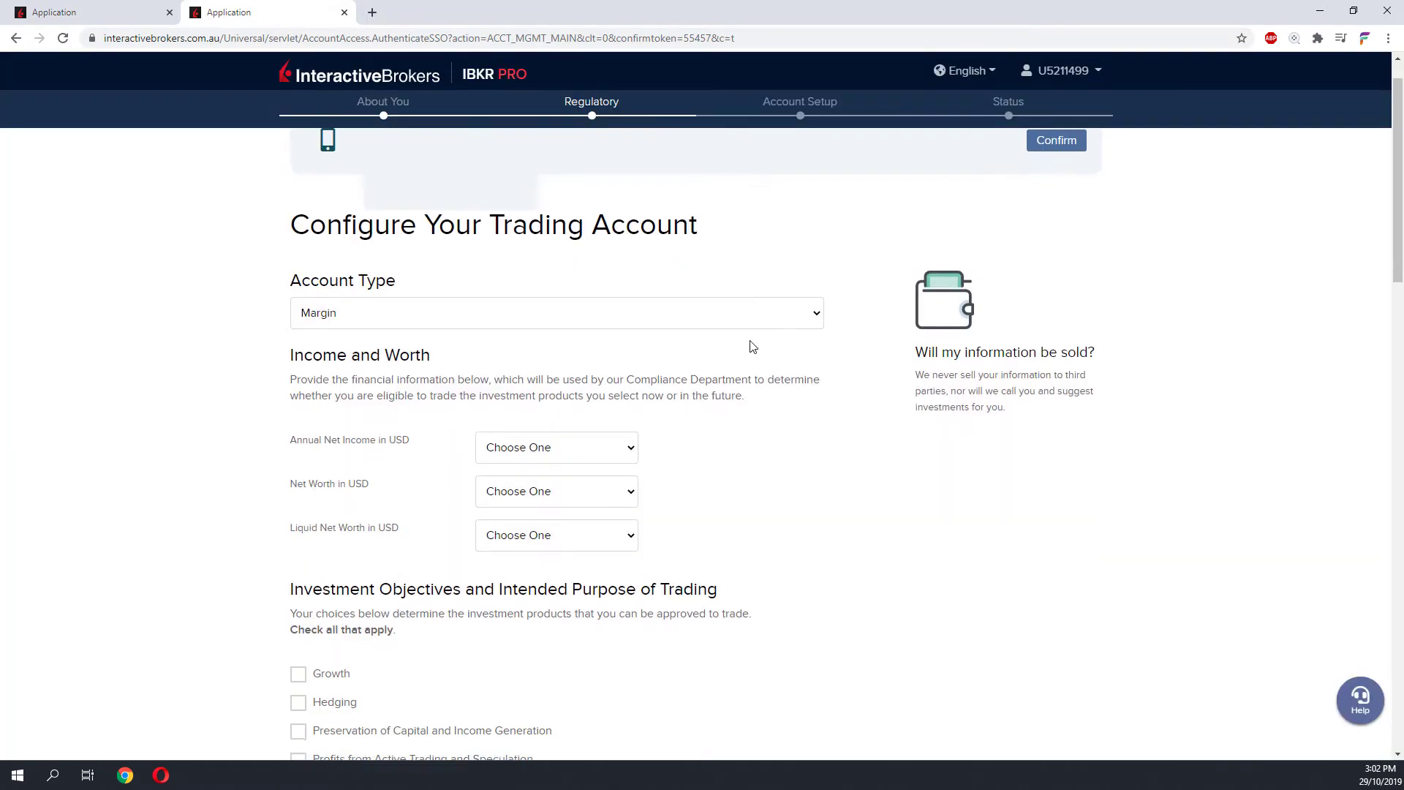
scroll(754, 346, "up", 2)
left_click(561, 351)
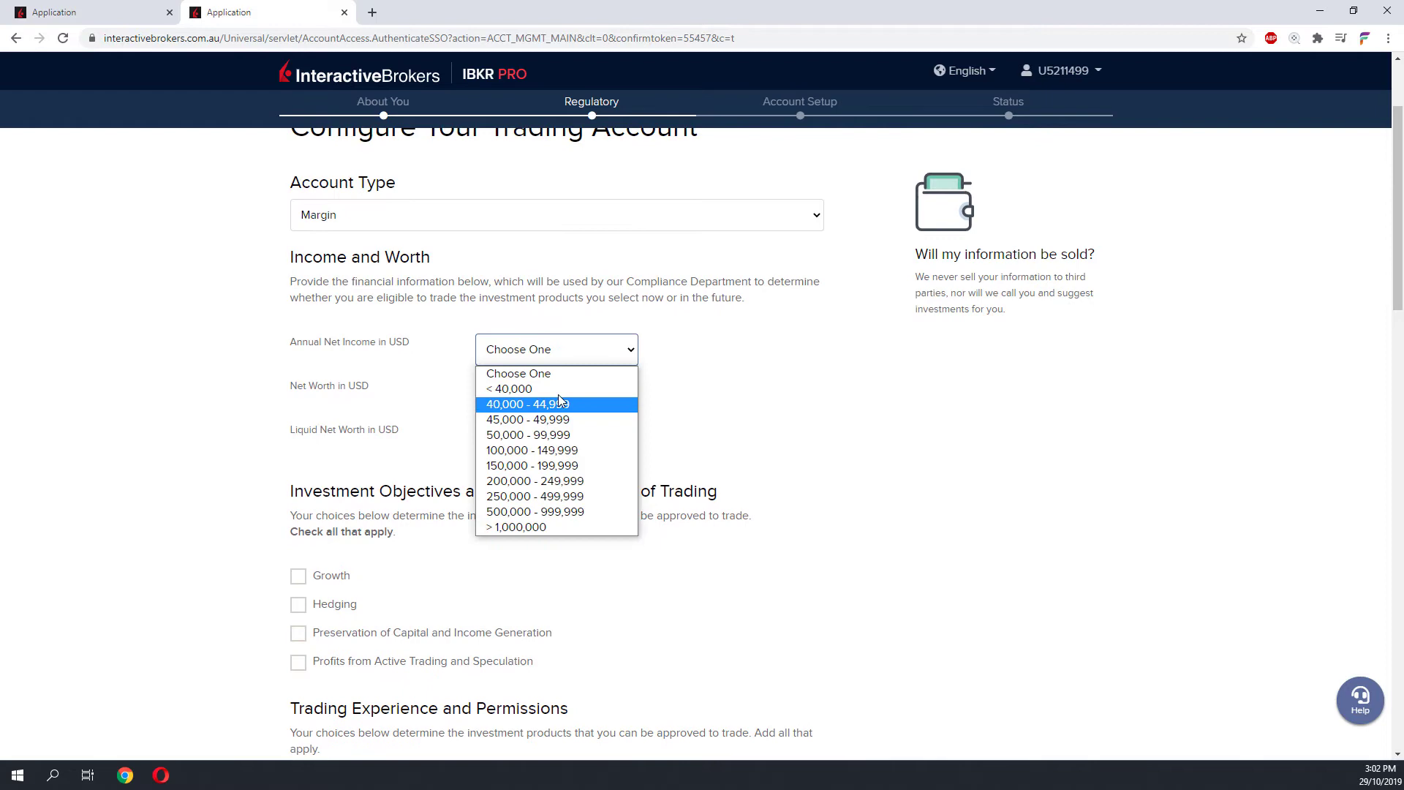
left_click(512, 389)
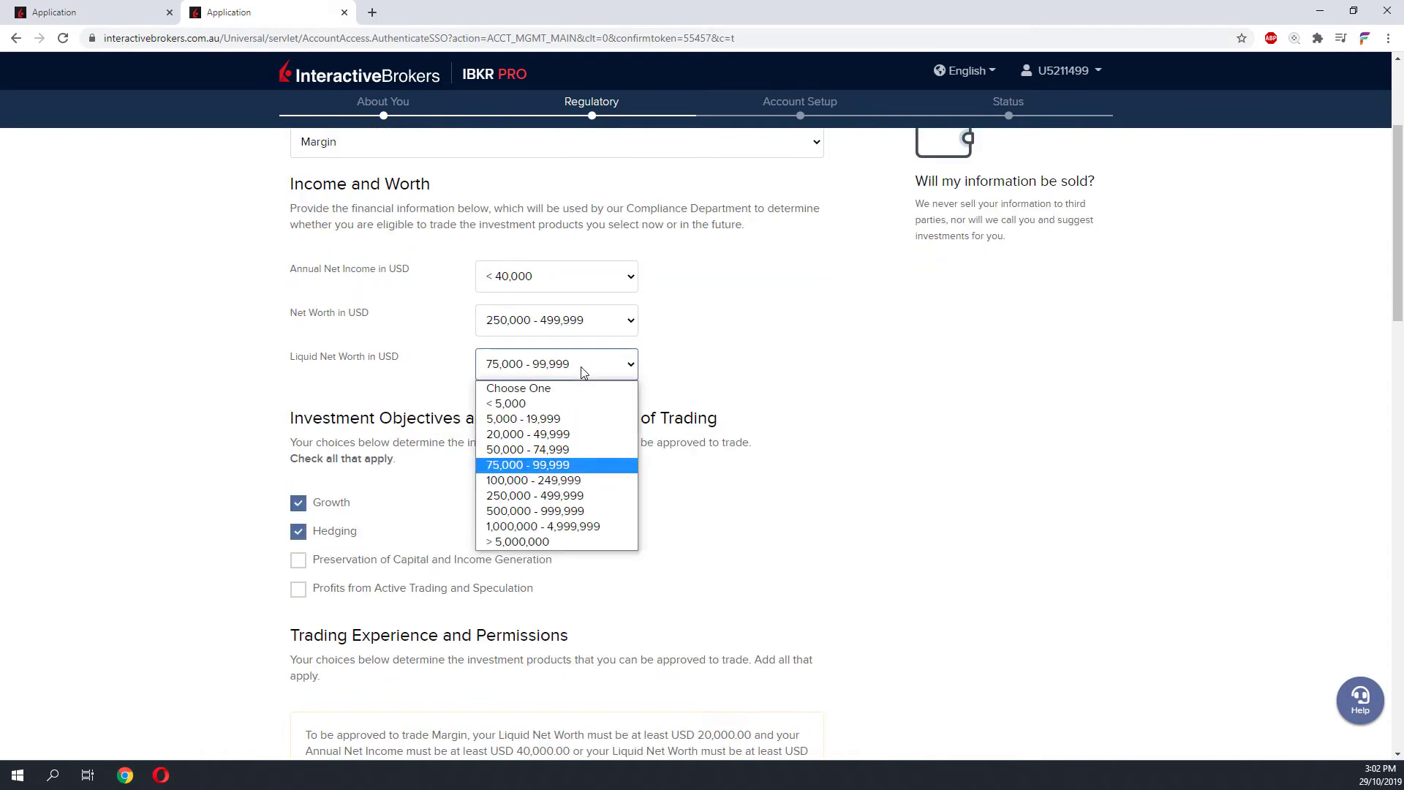
left_click(534, 480)
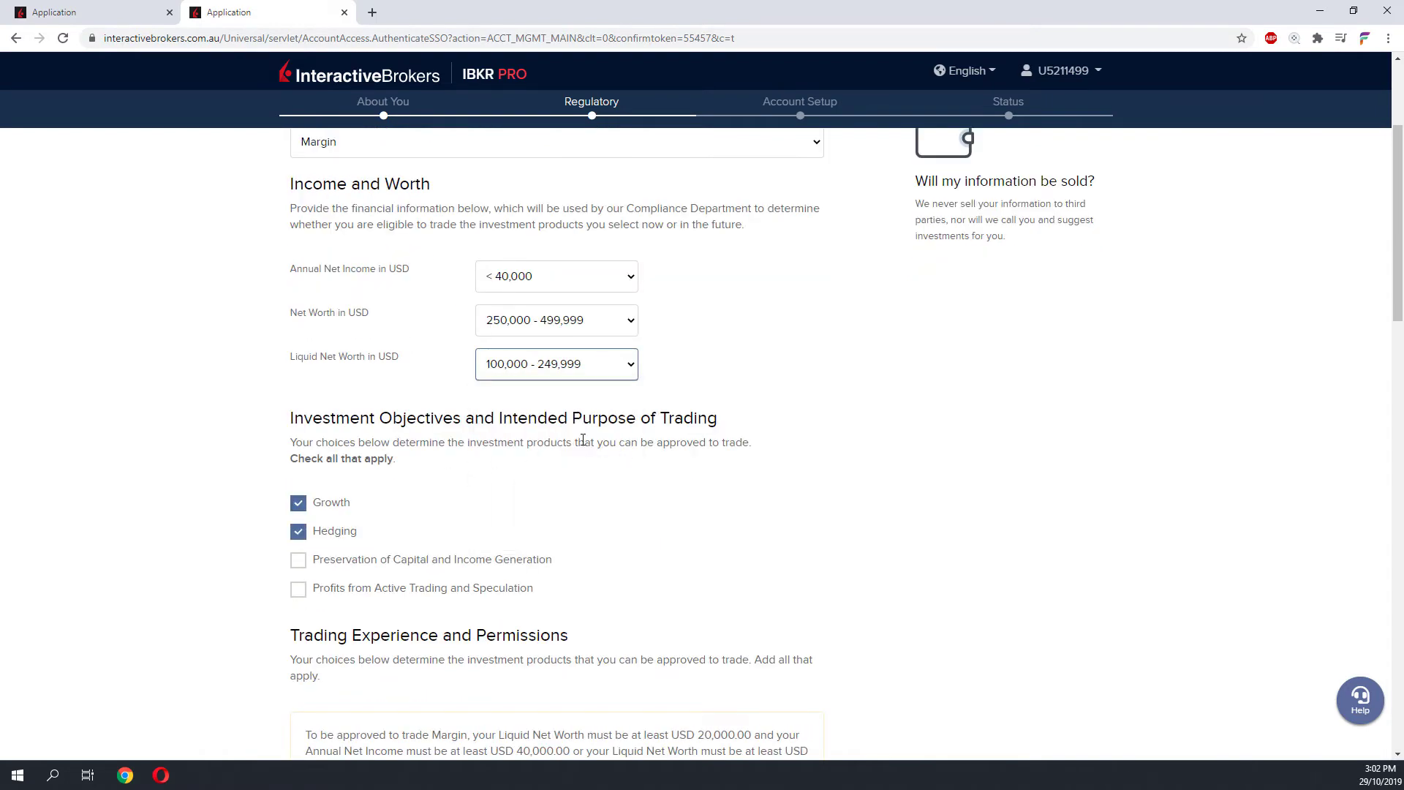
left_click(514, 363)
left_click(528, 464)
left_click(564, 377)
left_click(548, 449)
- Continue past the financial details and dismiss the margin eligibility warning
scroll(559, 585, "down", 15)
left_click(558, 712)
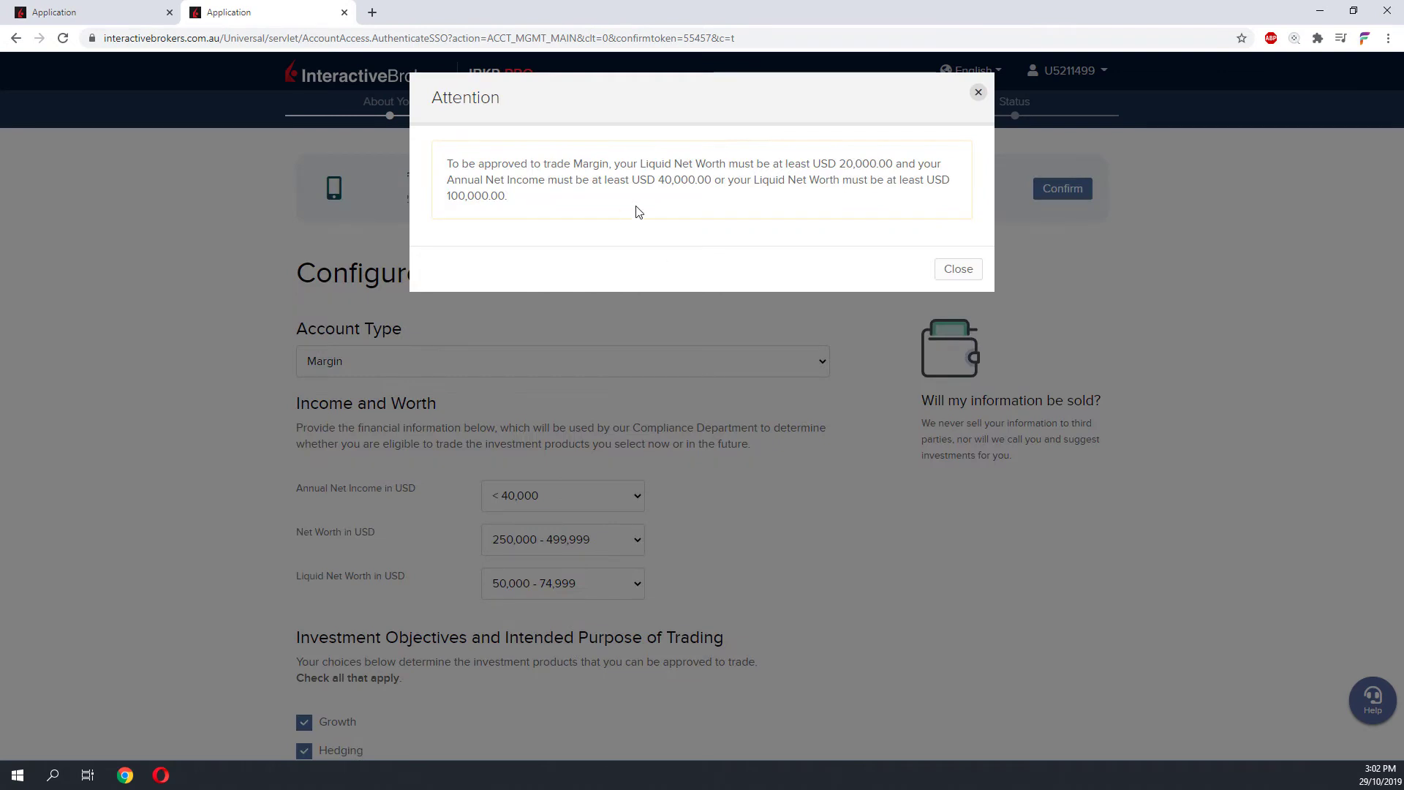
left_click(965, 275)
scroll(702, 439, "up", 15)
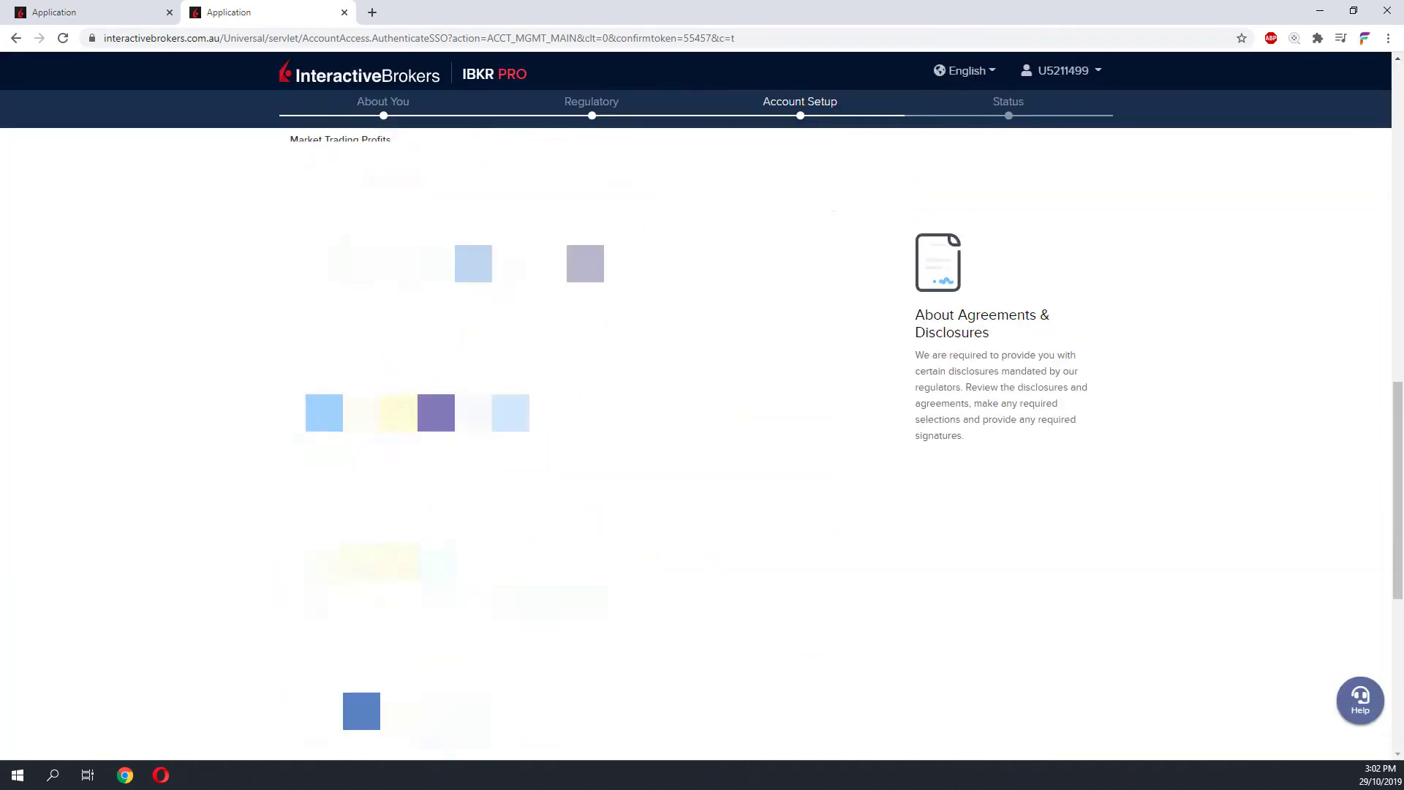
scroll(702, 439, "down", 10)
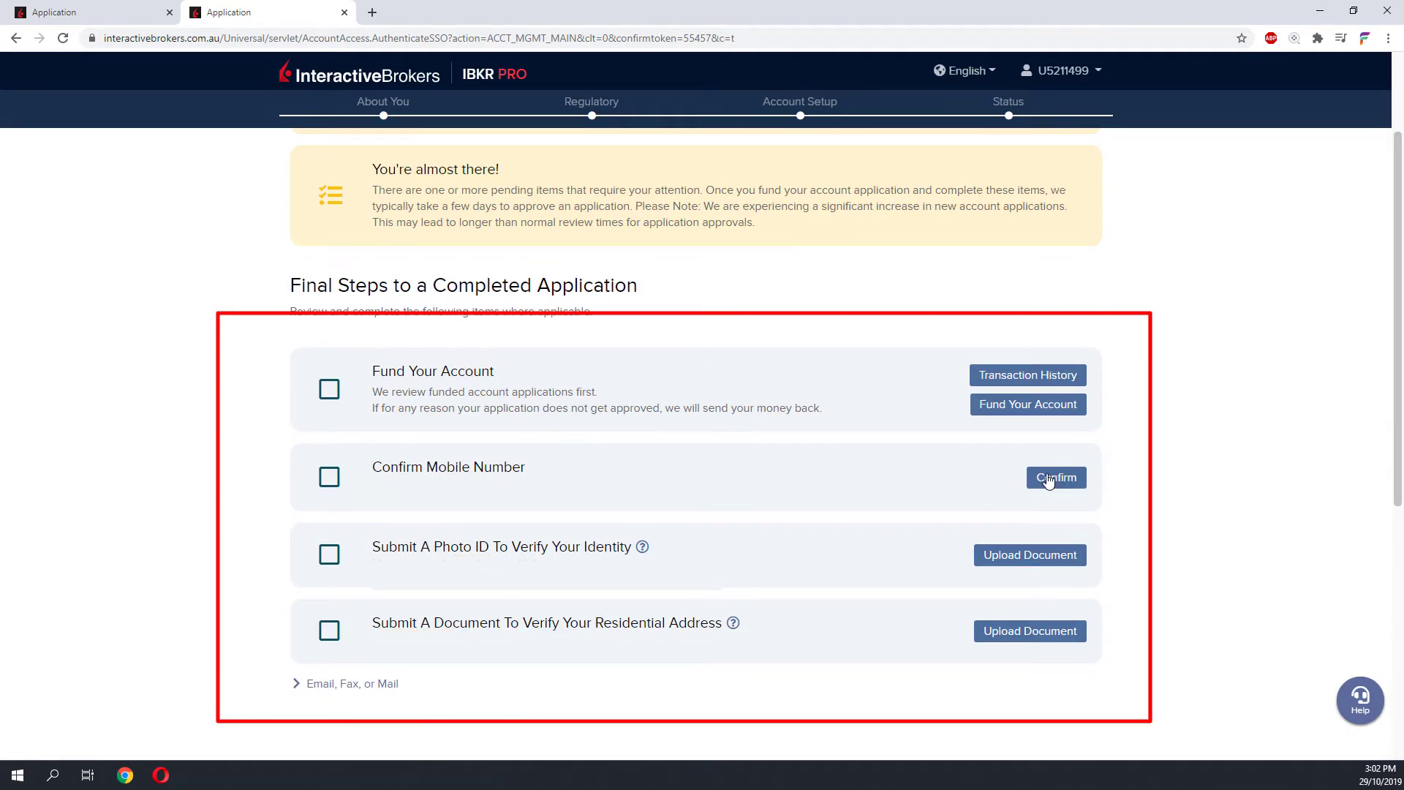
- Confirm the mobile number, finish the photo ID, and go to funding the account in USD
left_click(1043, 482)
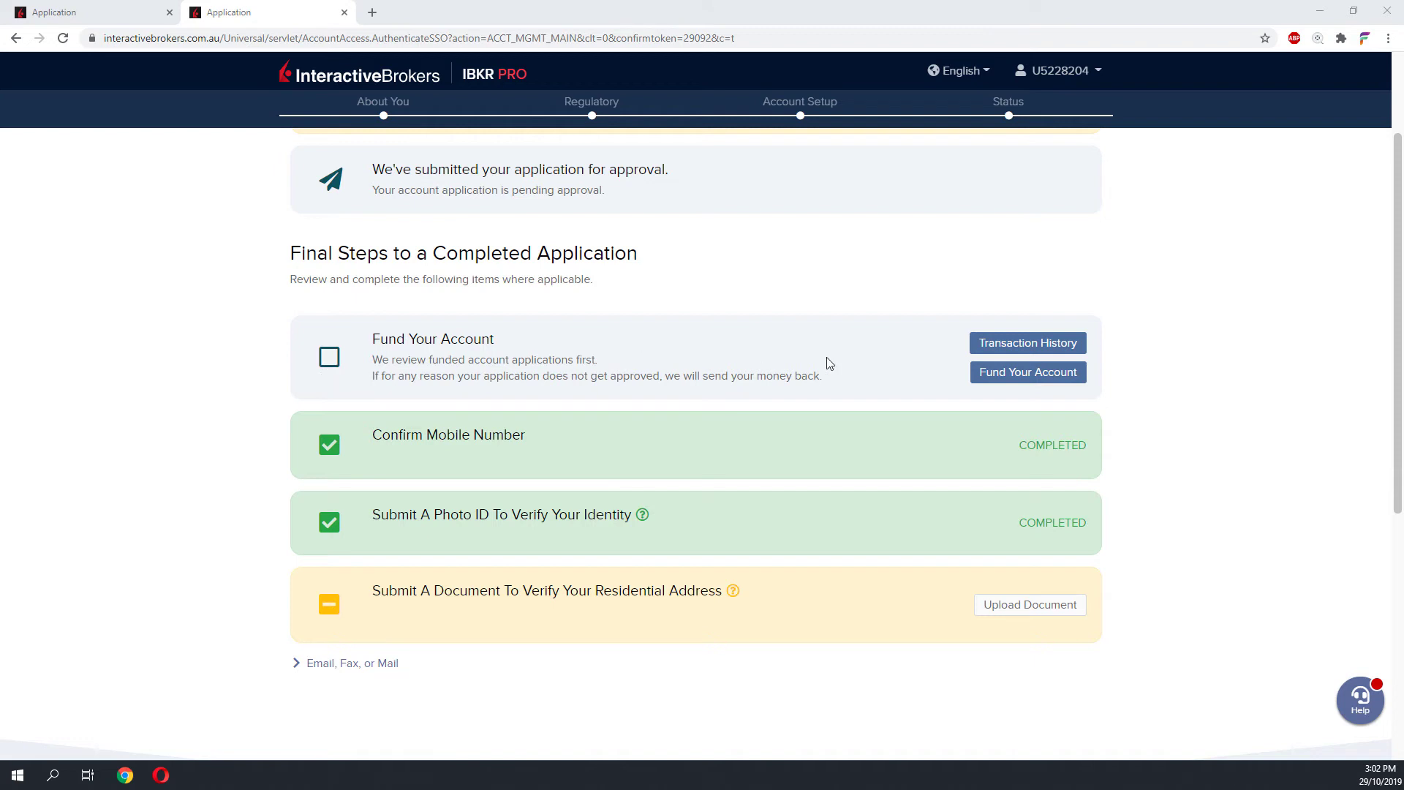
left_click(993, 373)
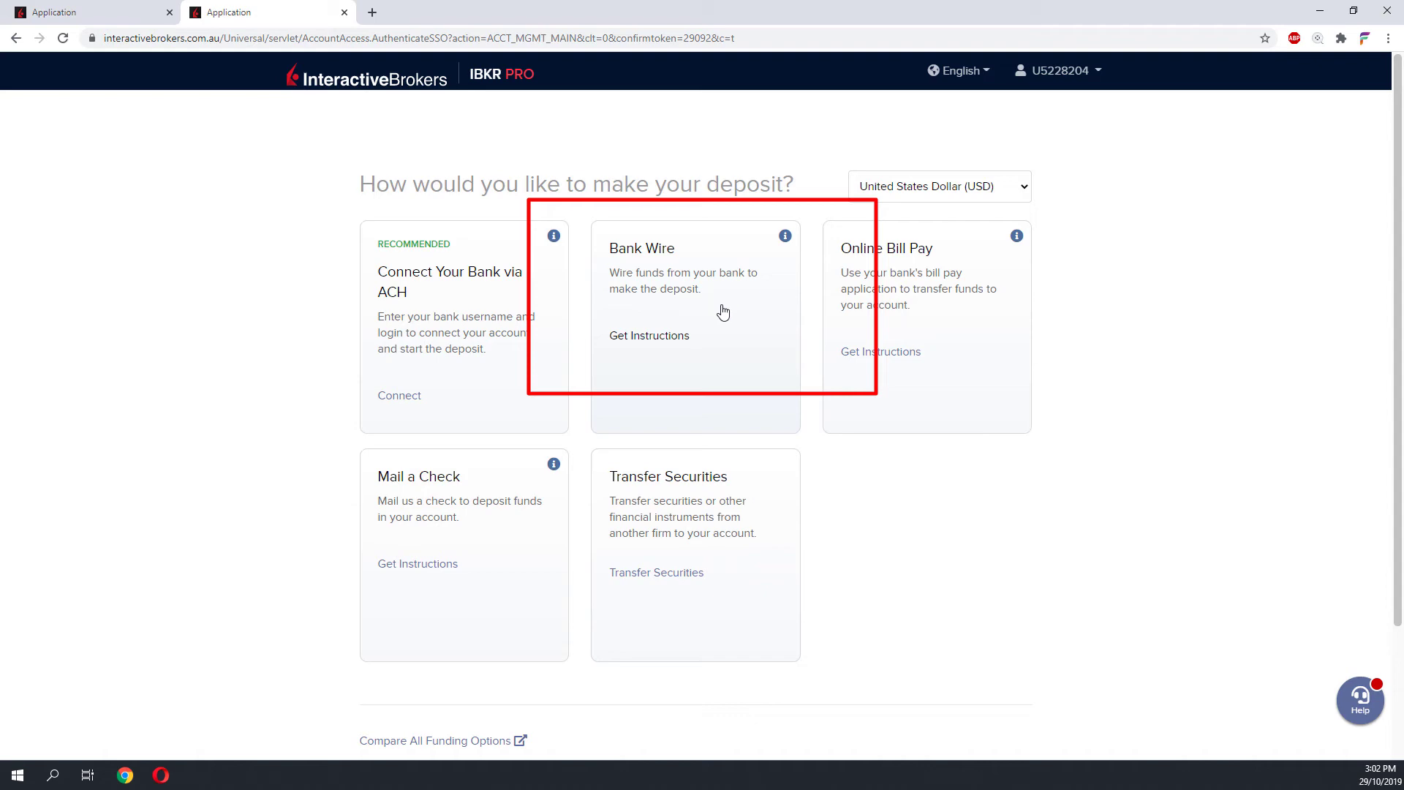
- Log a USD 200.00 bank wire deposit with sending bank and nickname, and get wire instructions
left_click(723, 313)
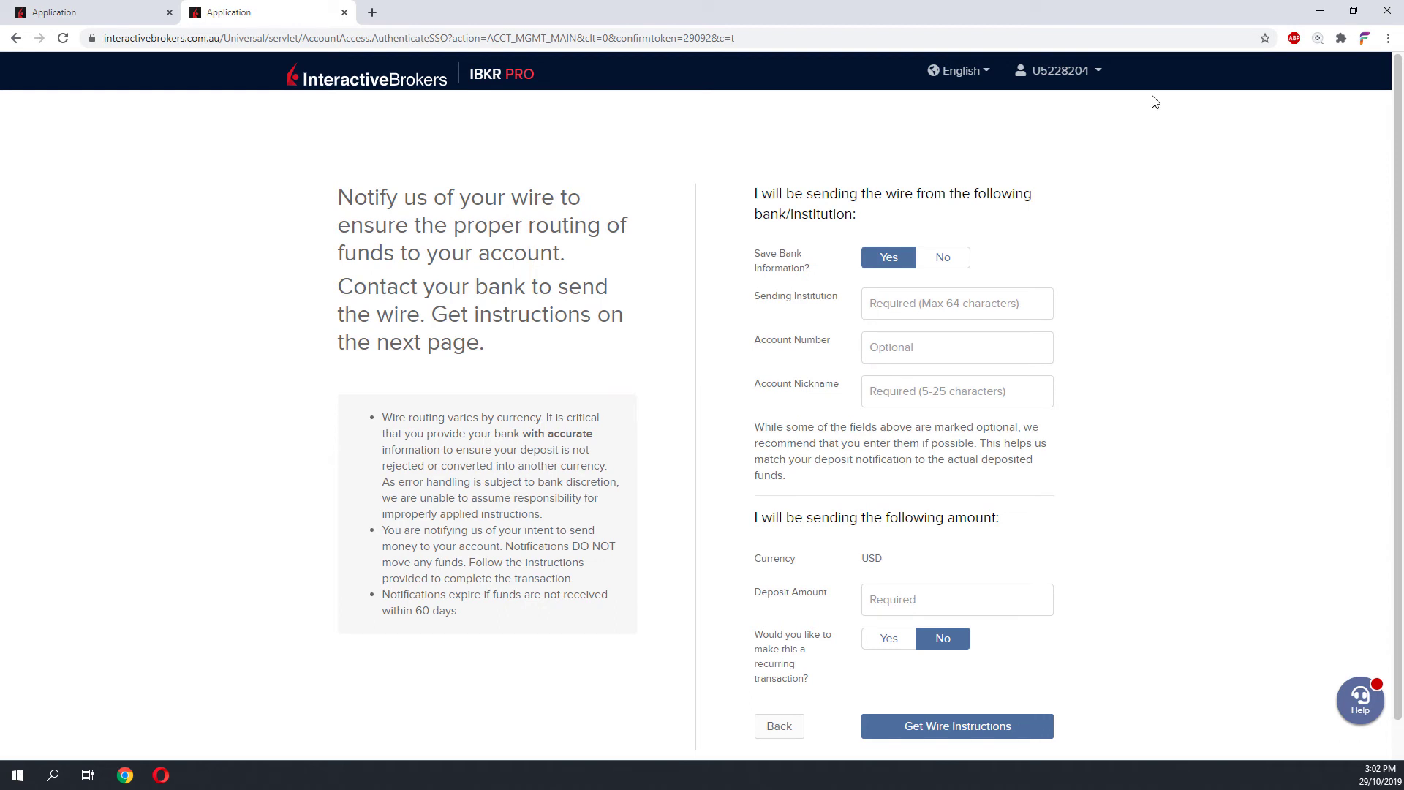
left_click(975, 303)
left_click(936, 379)
left_click(926, 597)
scroll(1106, 571, "down", 1)
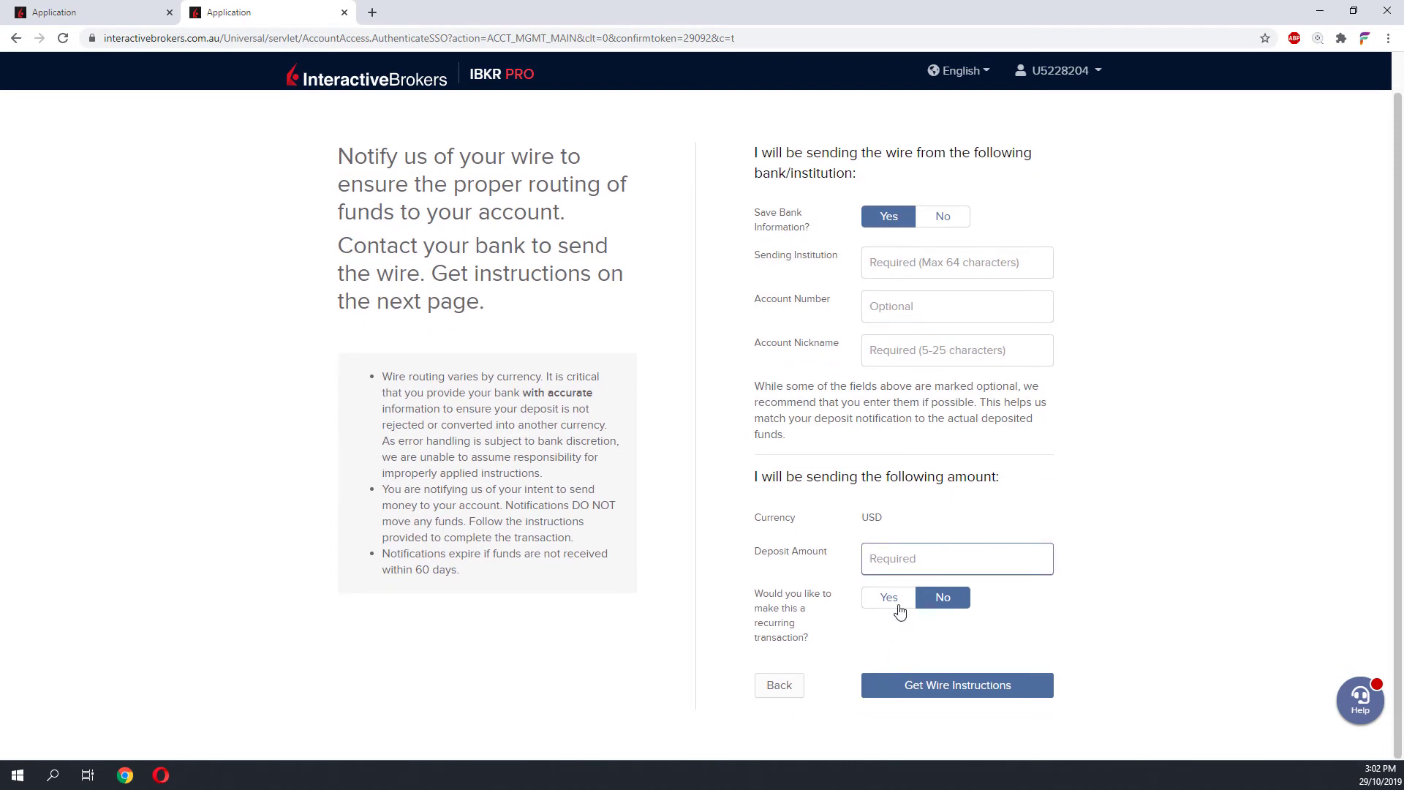
left_click(939, 695)
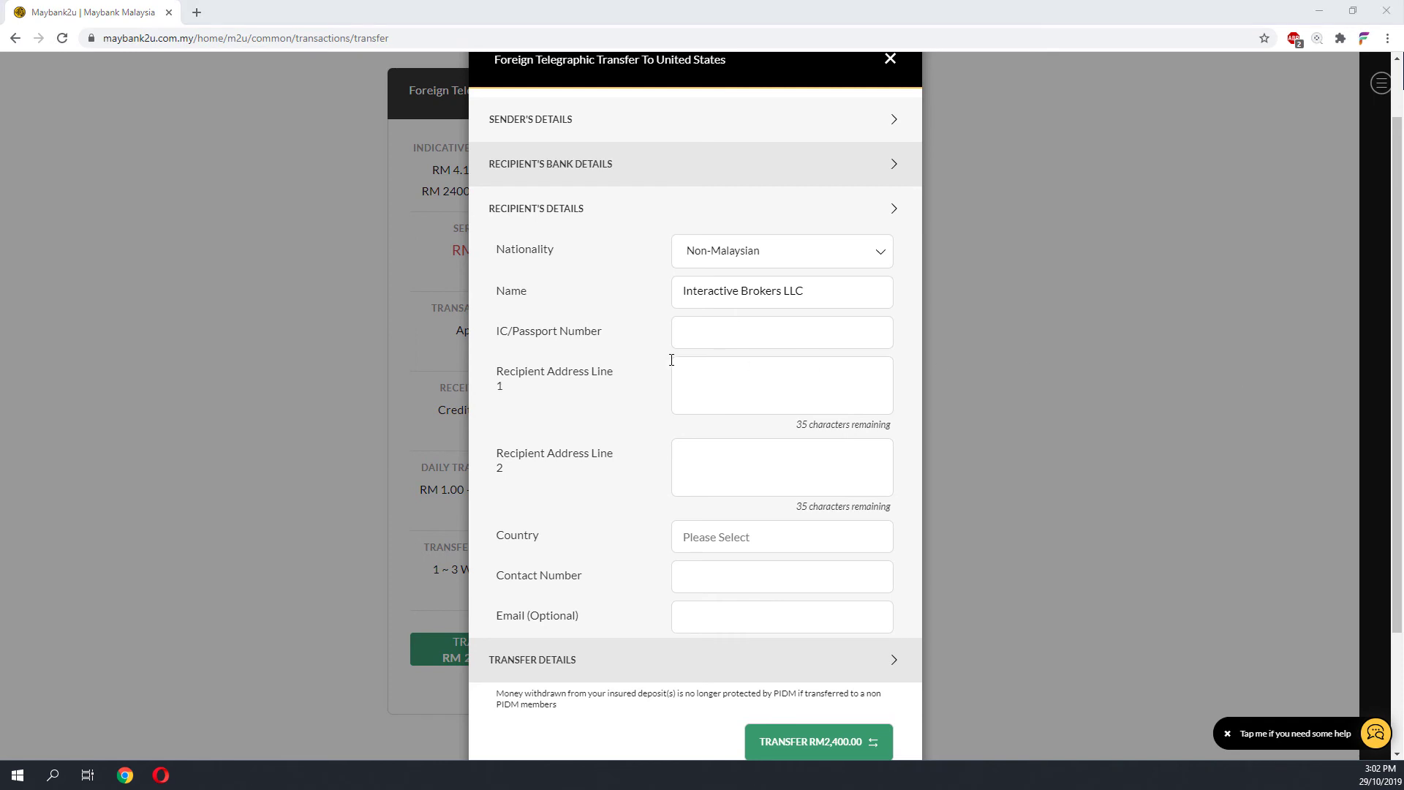
- Paste Interactive Brokers' Greenwich street address and account reference into Maybank2u's recipient address lines
left_click(724, 395)
type("One Pickwick Plaza Greenwich, Conne")
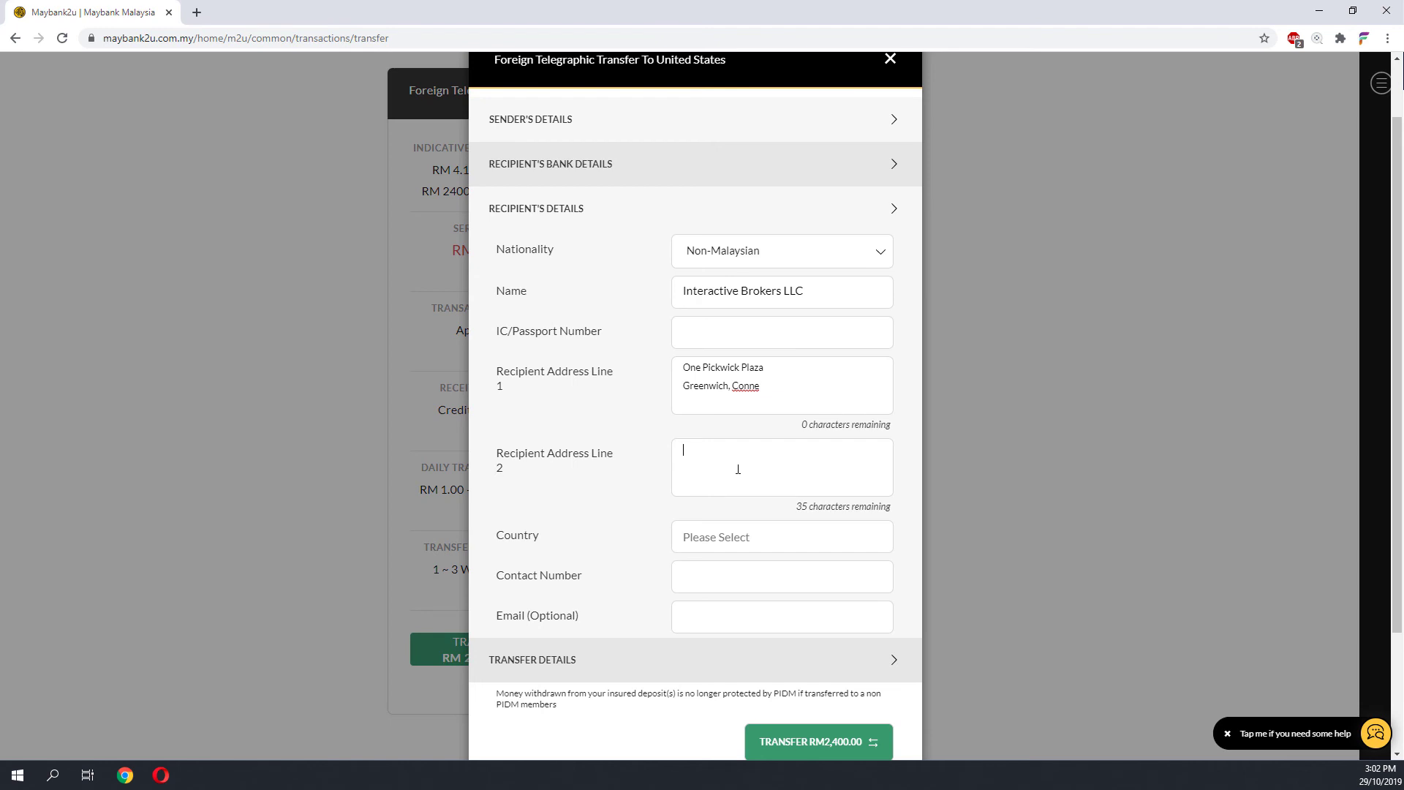
left_click(841, 167)
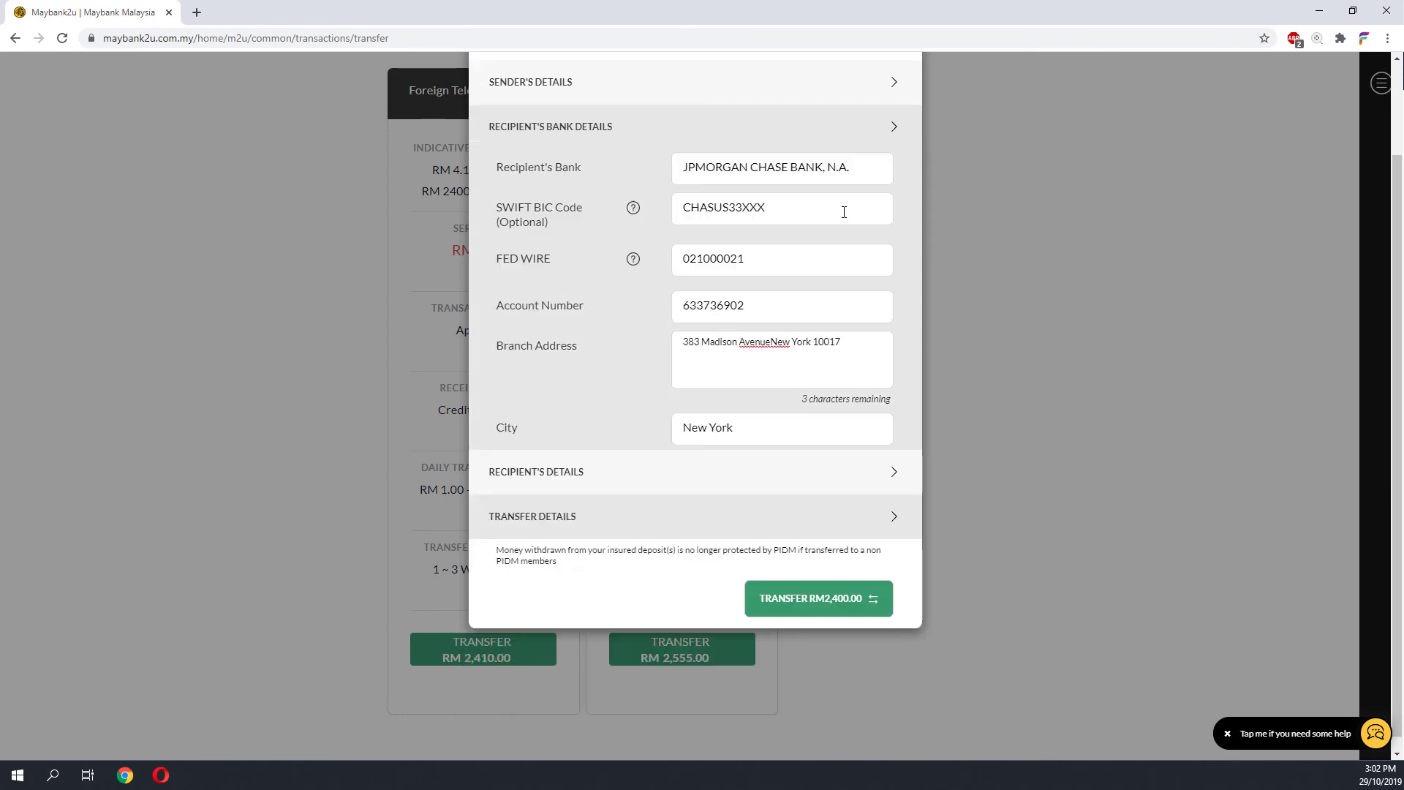
- Return to Interactive Brokers and review all four completed final steps with the USD 559.72 balance
key("alt+Tab")
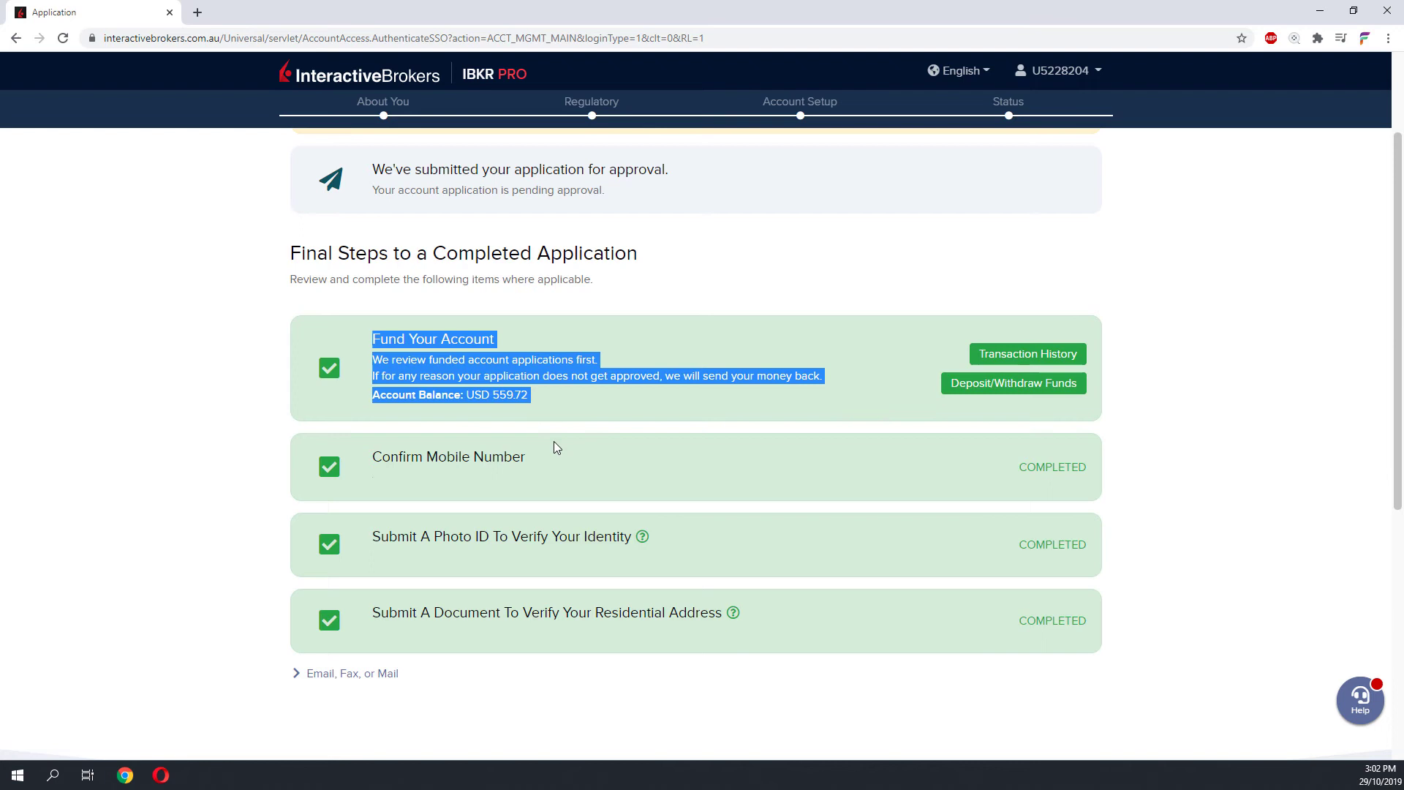
left_click(544, 451)
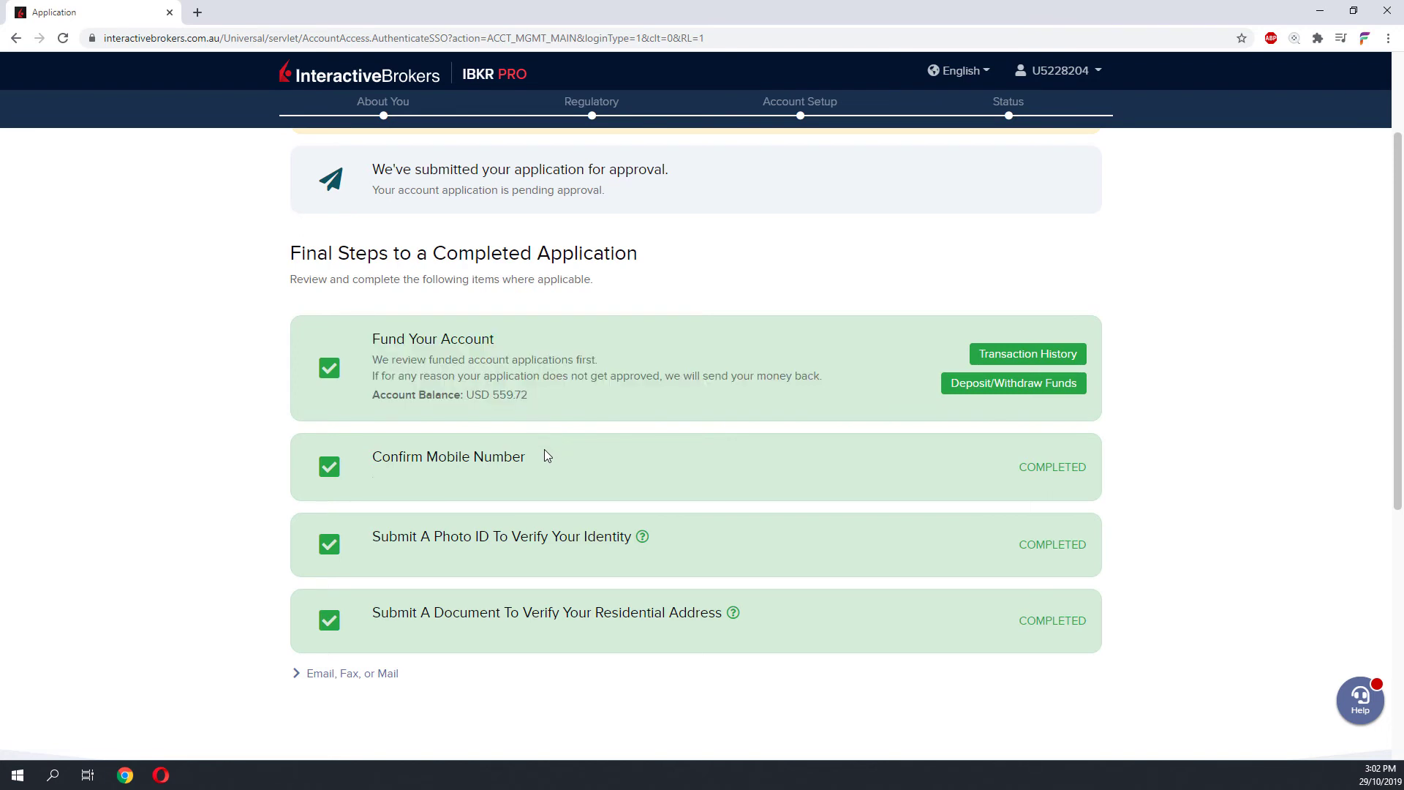
triple_click(545, 451)
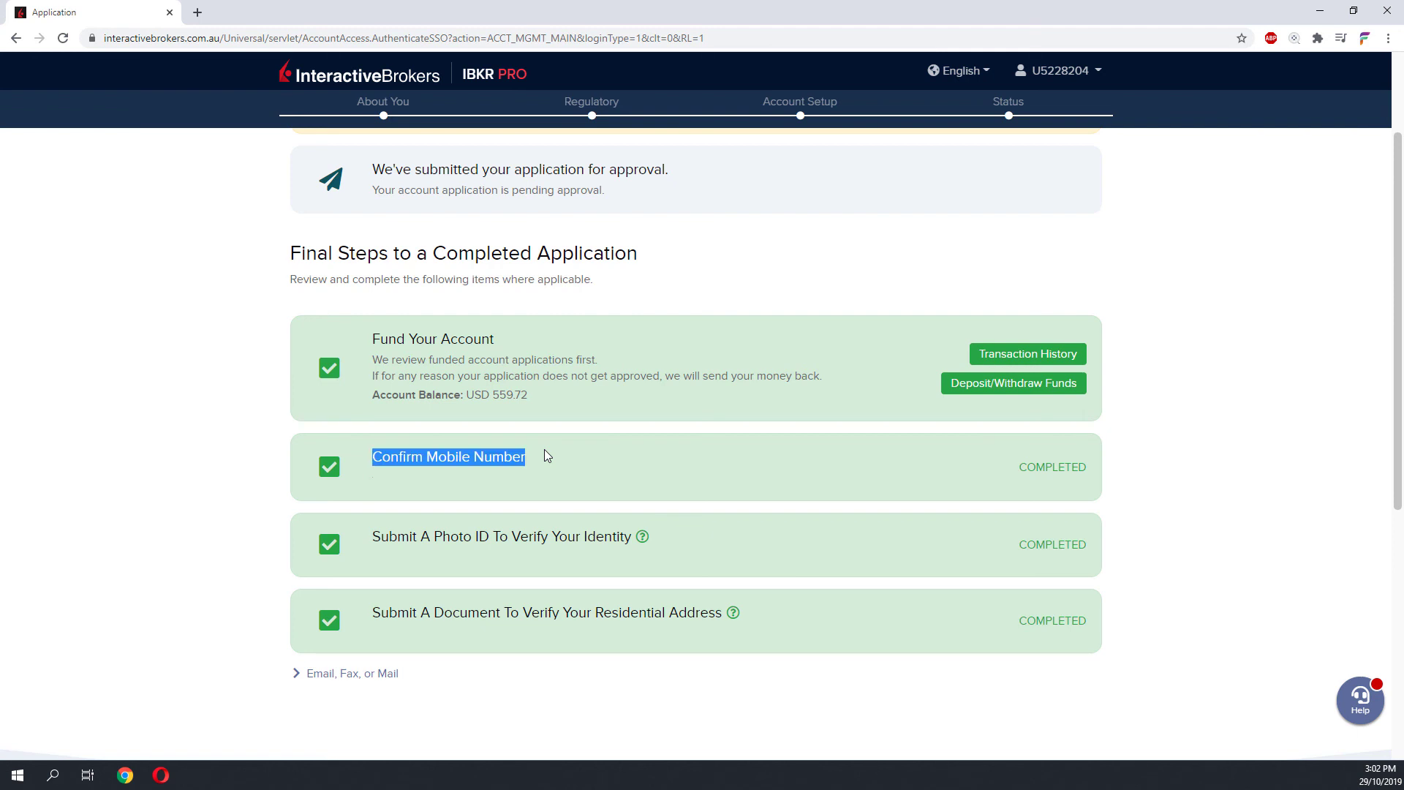